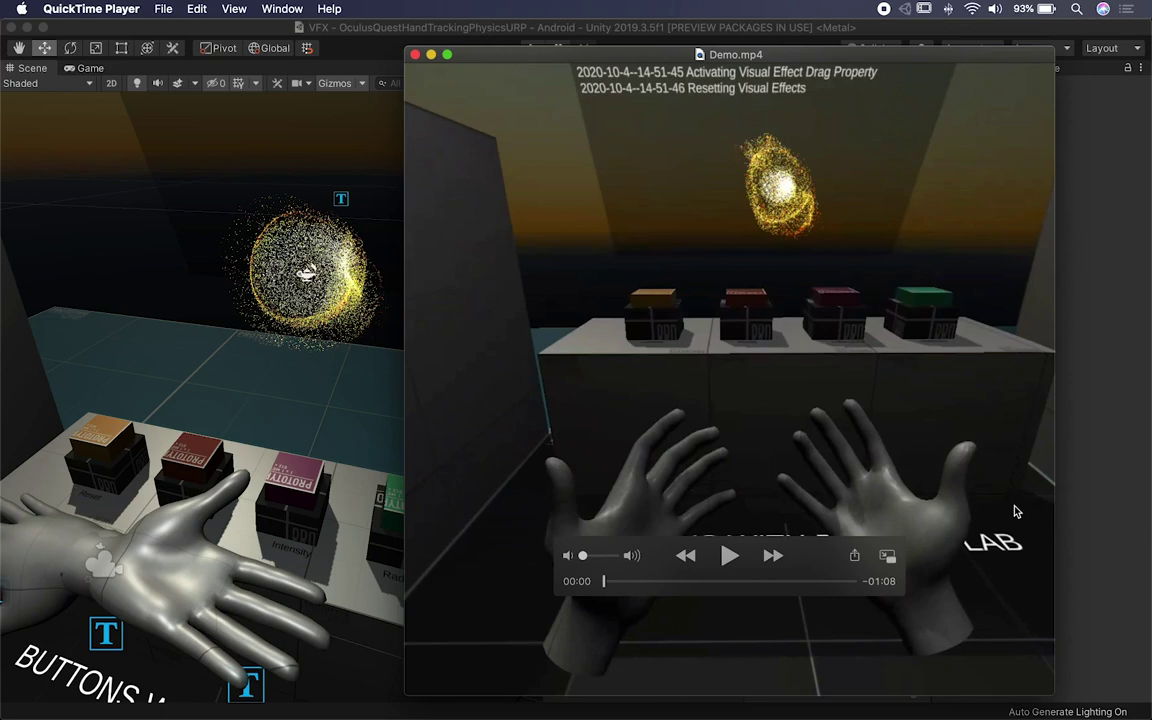
Play the Demo.mp4 hand-tracking VFX buttons lab recording in QuickTime, then close it.
mouse_move(868, 476)
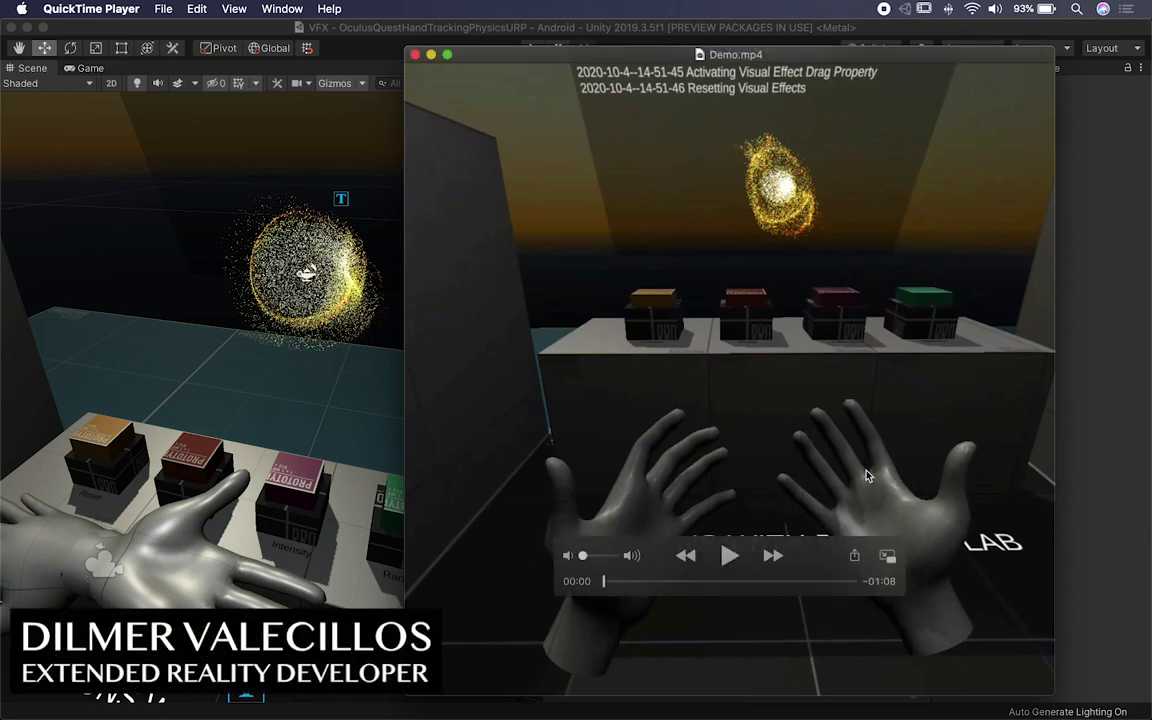
key("space")
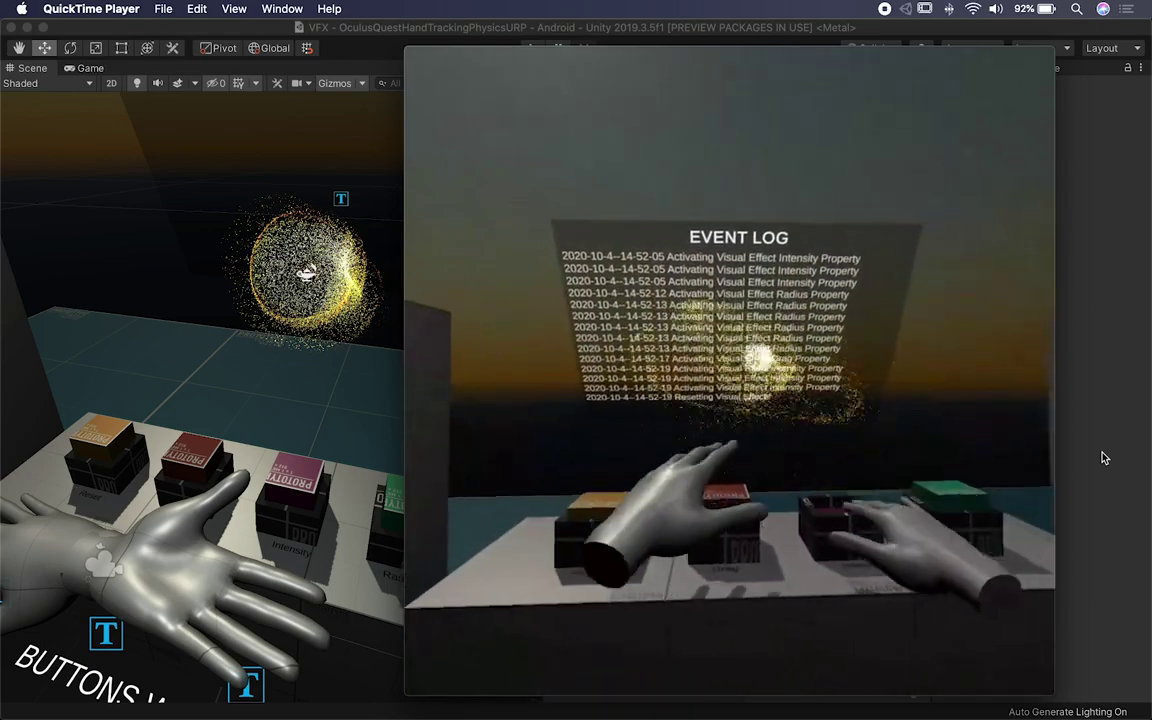
mouse_move(496, 57)
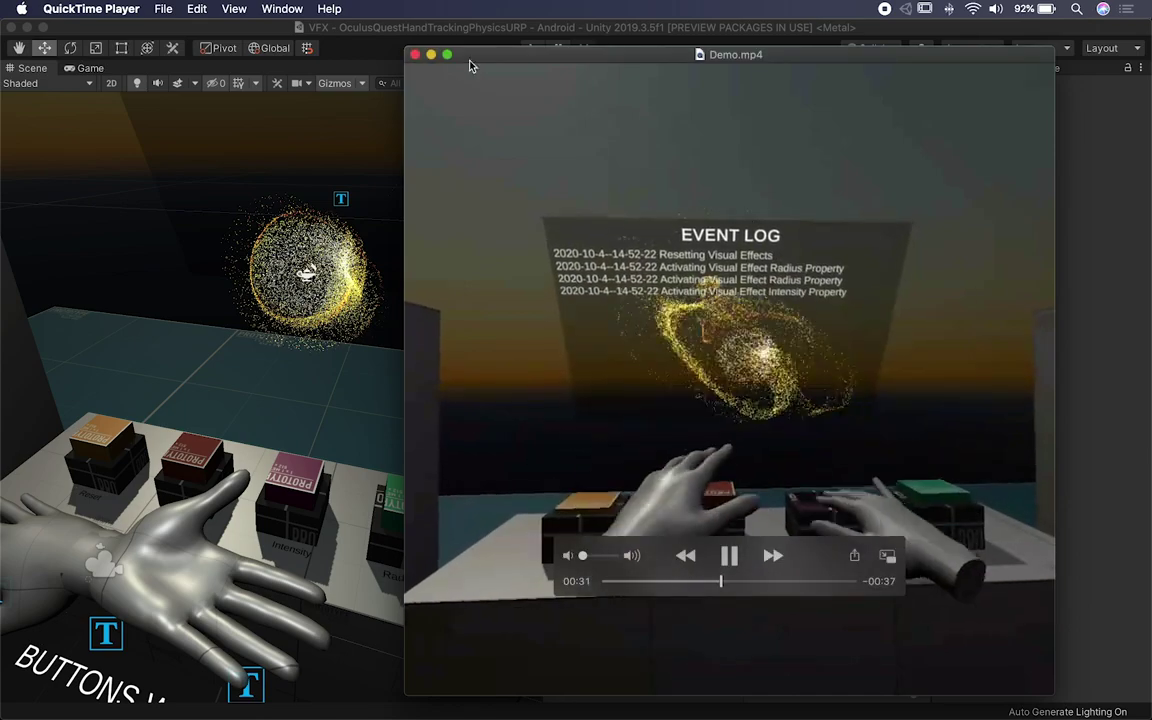
left_click(414, 55)
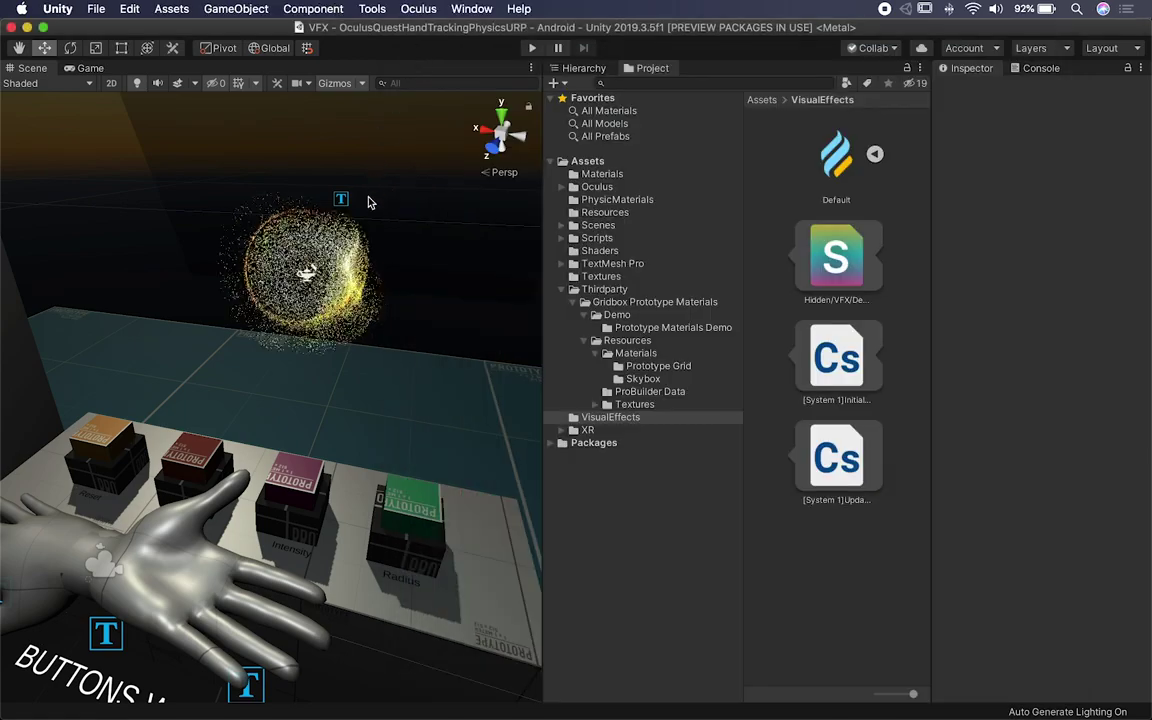
Widen the Scene view and pull the camera back over the room, Event Log and buttons lab.
left_click_drag(307, 364, 442, 386, "alt")
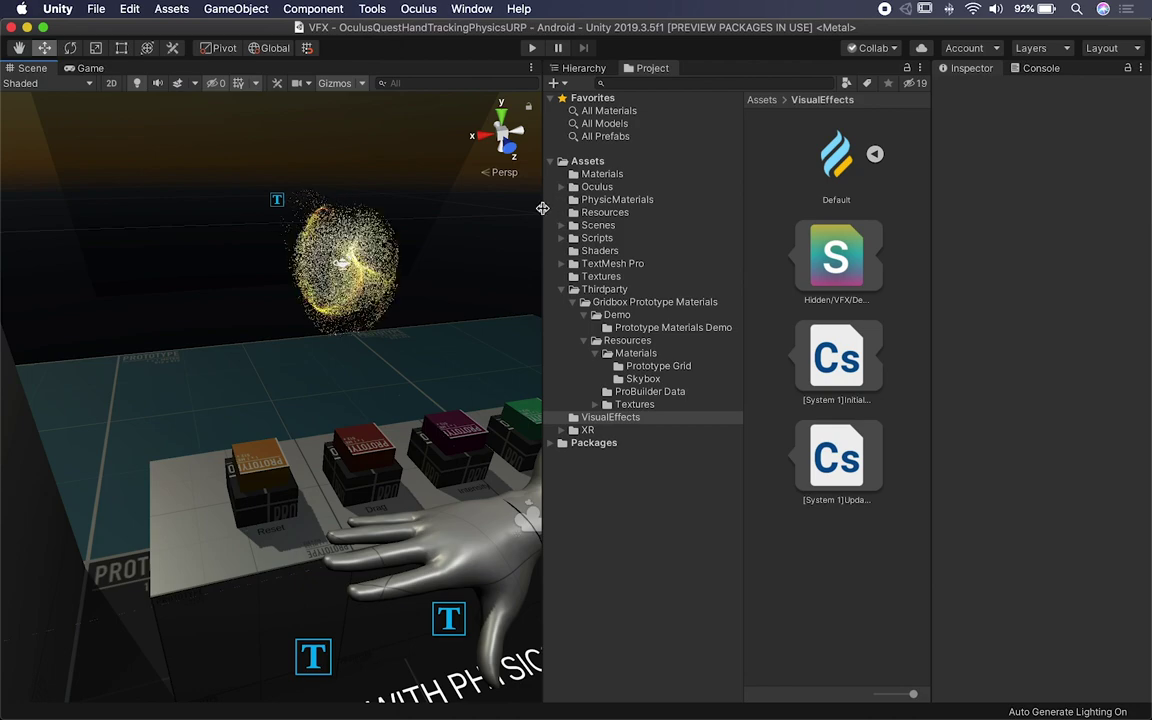
left_click_drag(543, 221, 702, 221)
scroll(590, 280, "down", 5)
left_click_drag(548, 306, 405, 348, "alt")
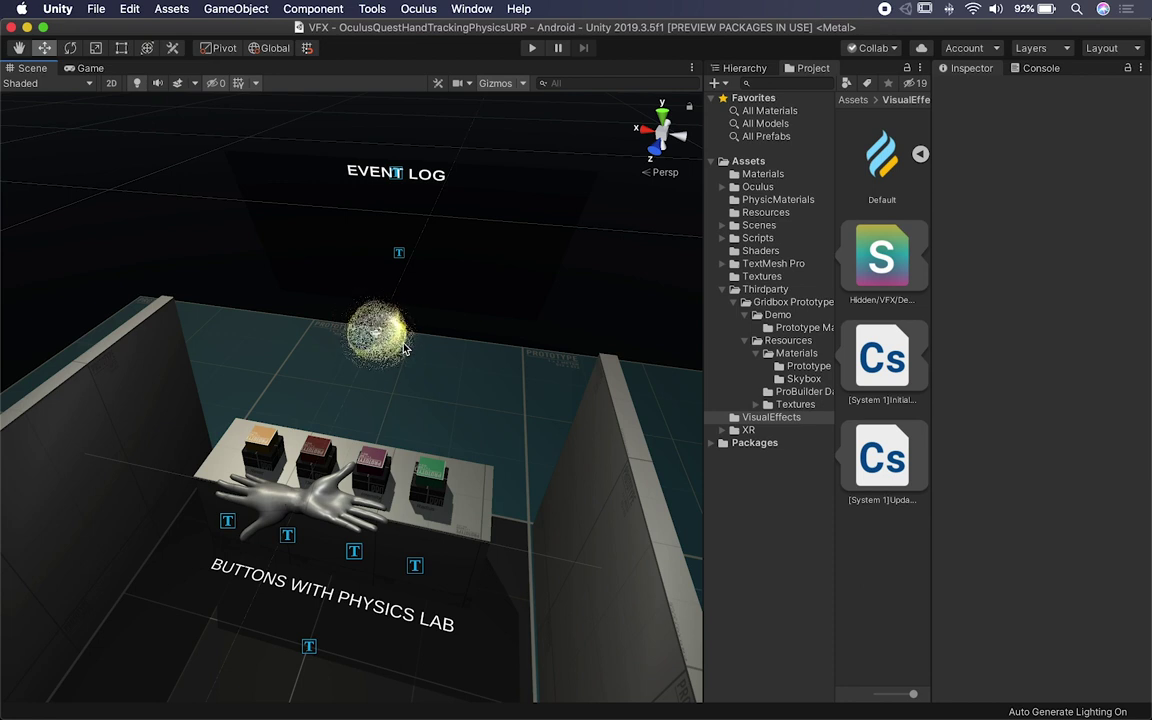
left_click(96, 9)
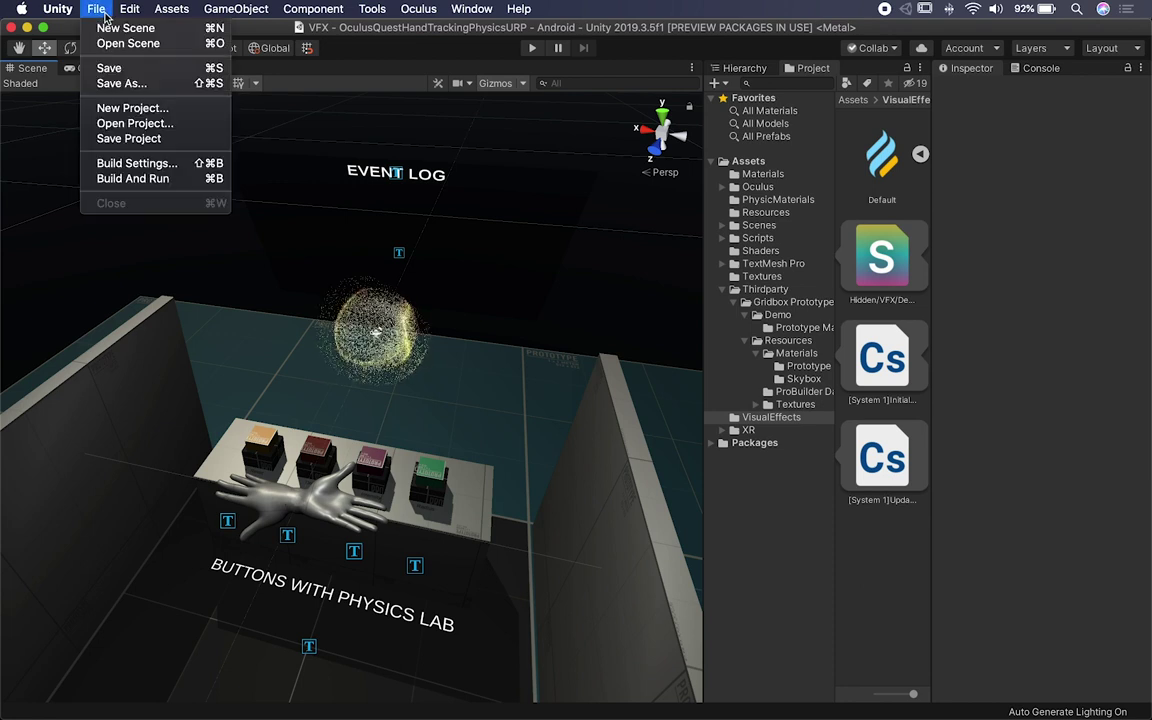
Bring up Build Settings for Android with Scenes/VFX checked, and go to Player Settings.
left_click(106, 162)
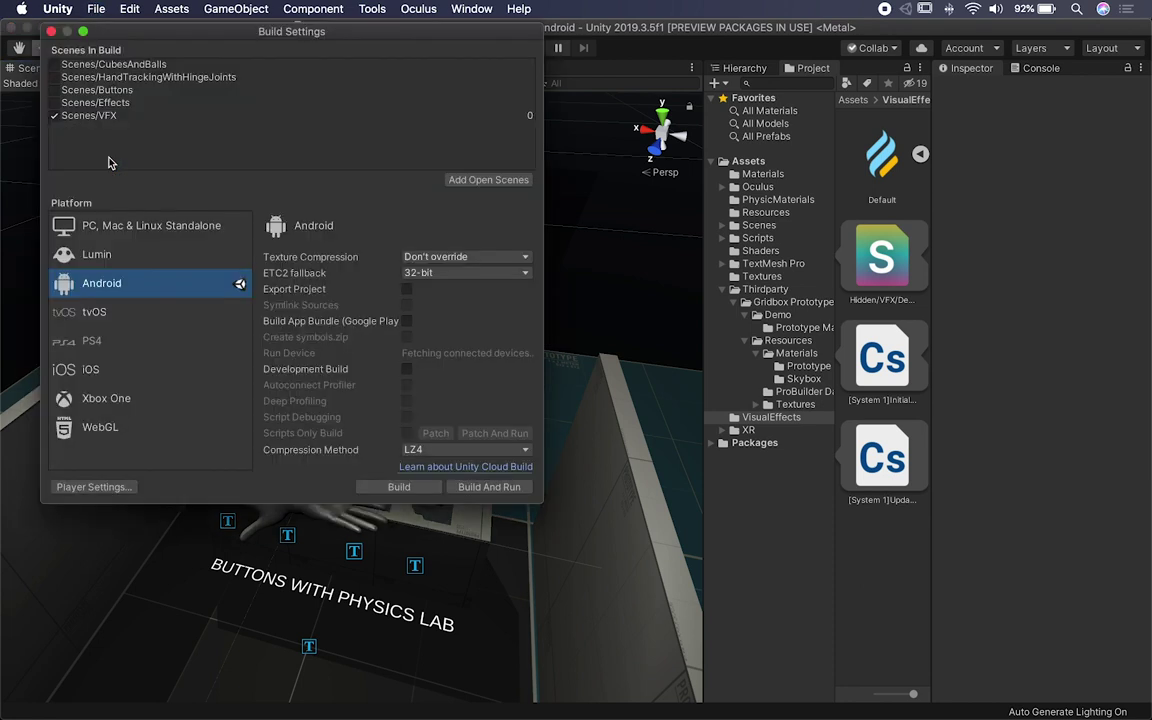
left_click_drag(183, 36, 255, 110)
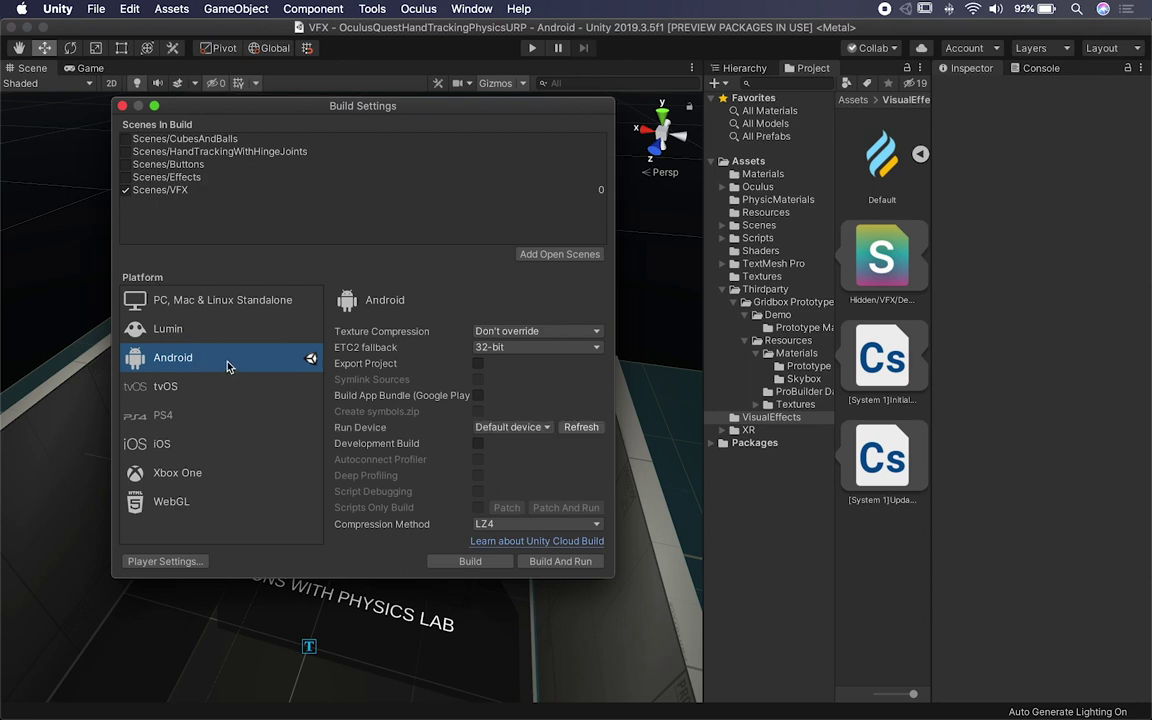
left_click(195, 561)
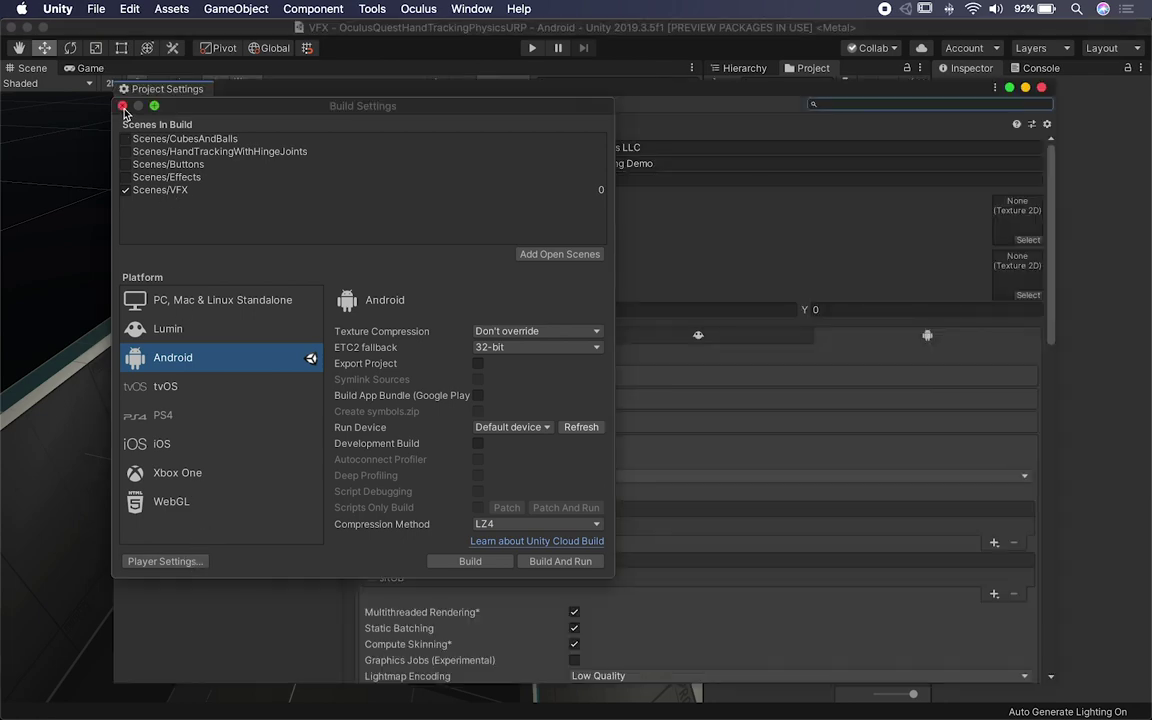
Close Build Settings and review the Android Player Graphics APIs options without adding any.
left_click(123, 105)
left_click(133, 220)
left_click(122, 194)
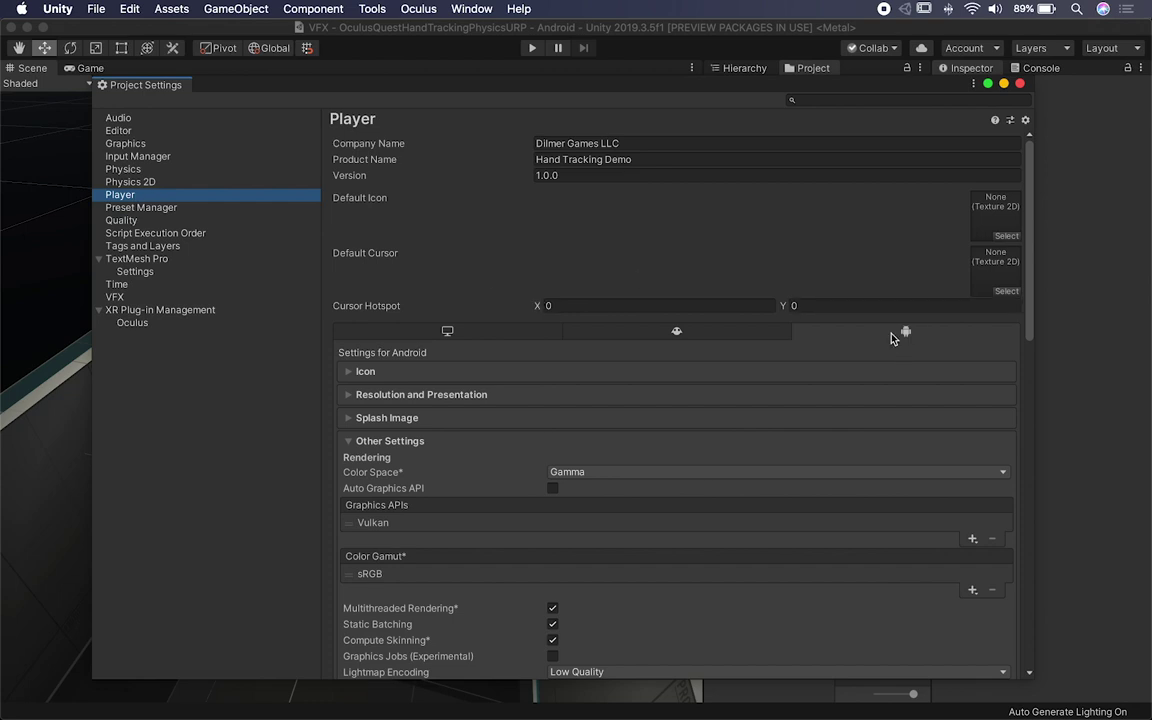
scroll(920, 400, "down", 5)
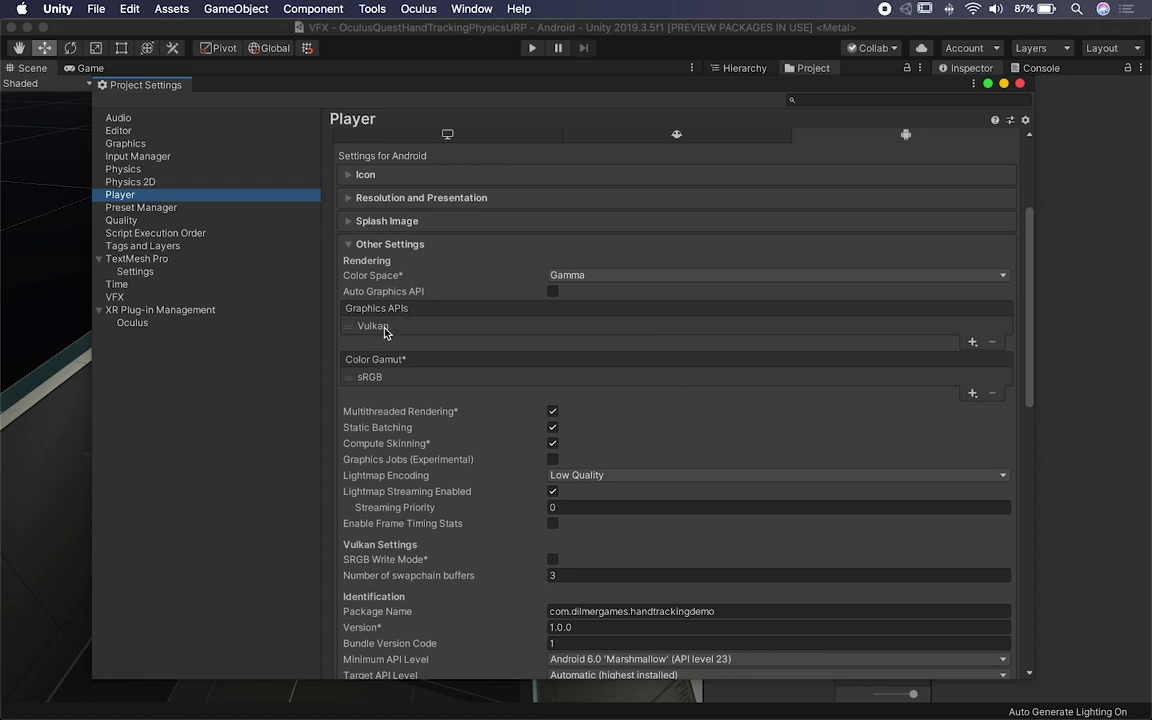
left_click(973, 342)
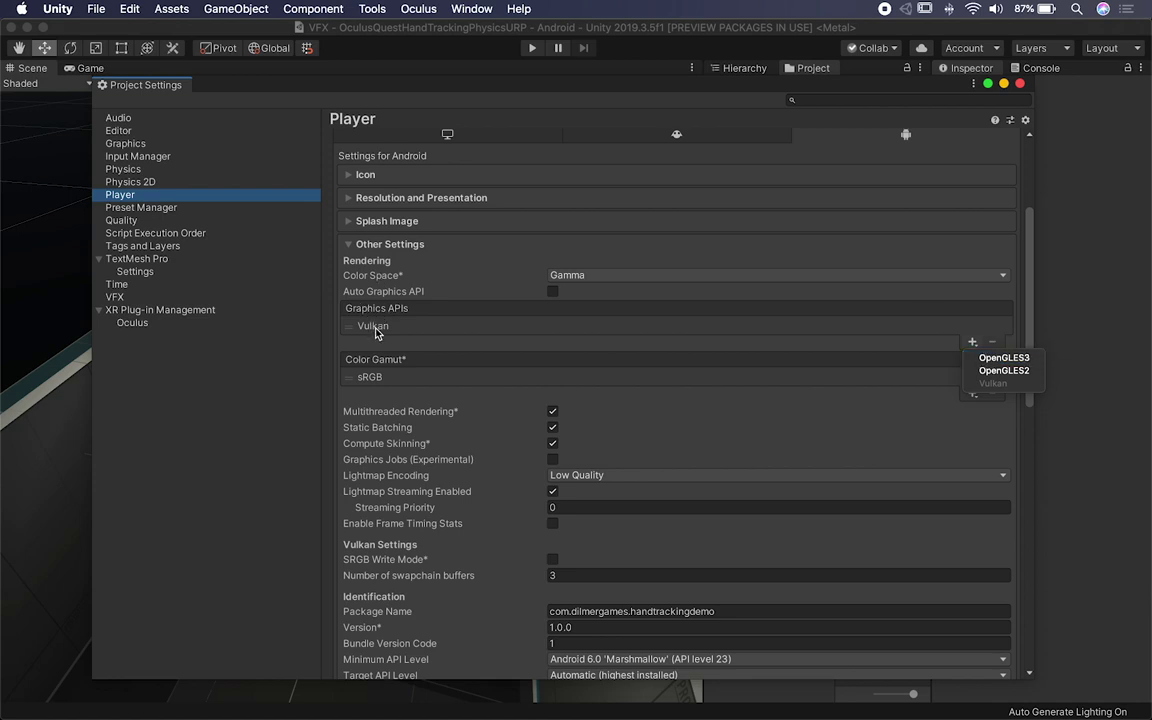
left_click(605, 508)
Keep Minimum API Level at Android 6.0 'Marshmallow' (API level 23), then view XR Plug-in Management.
scroll(612, 507, "down", 3)
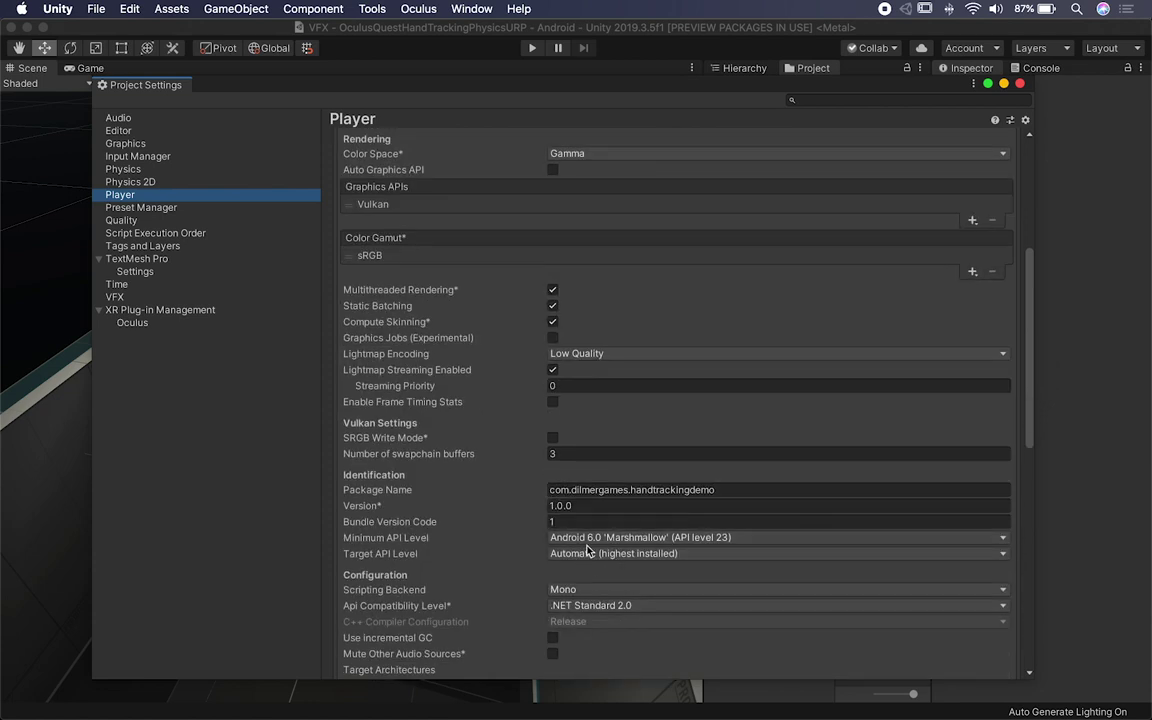
left_click(714, 540)
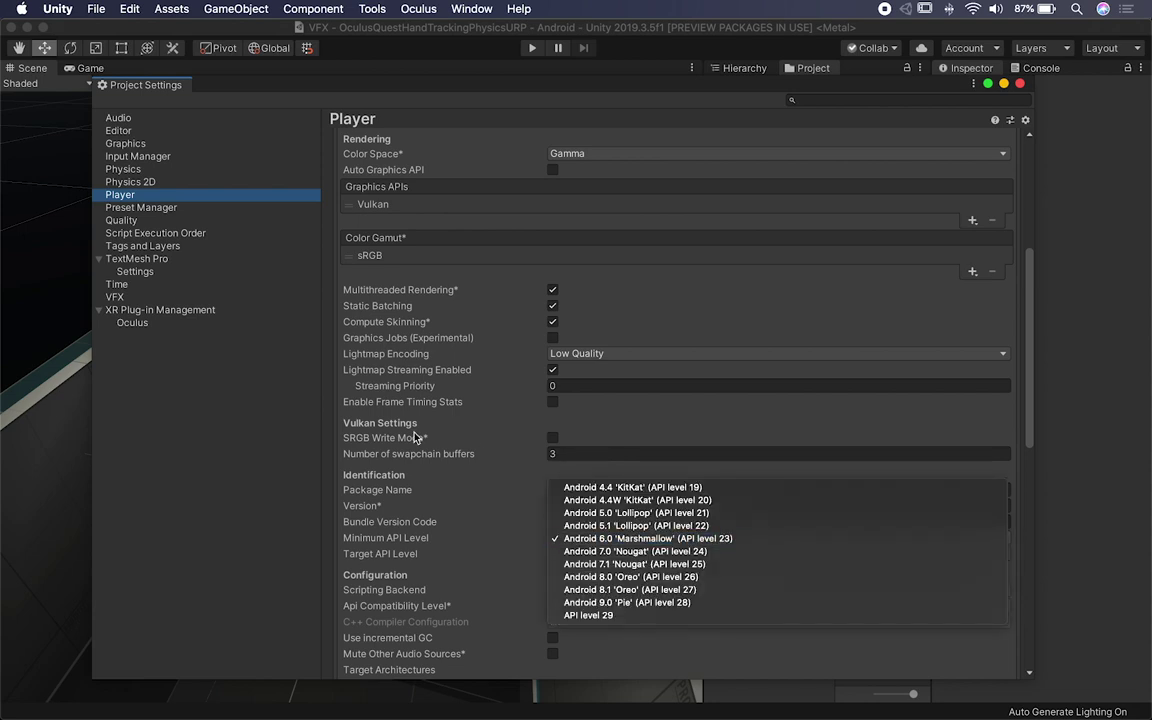
left_click(455, 452)
scroll(455, 455, "down", 6)
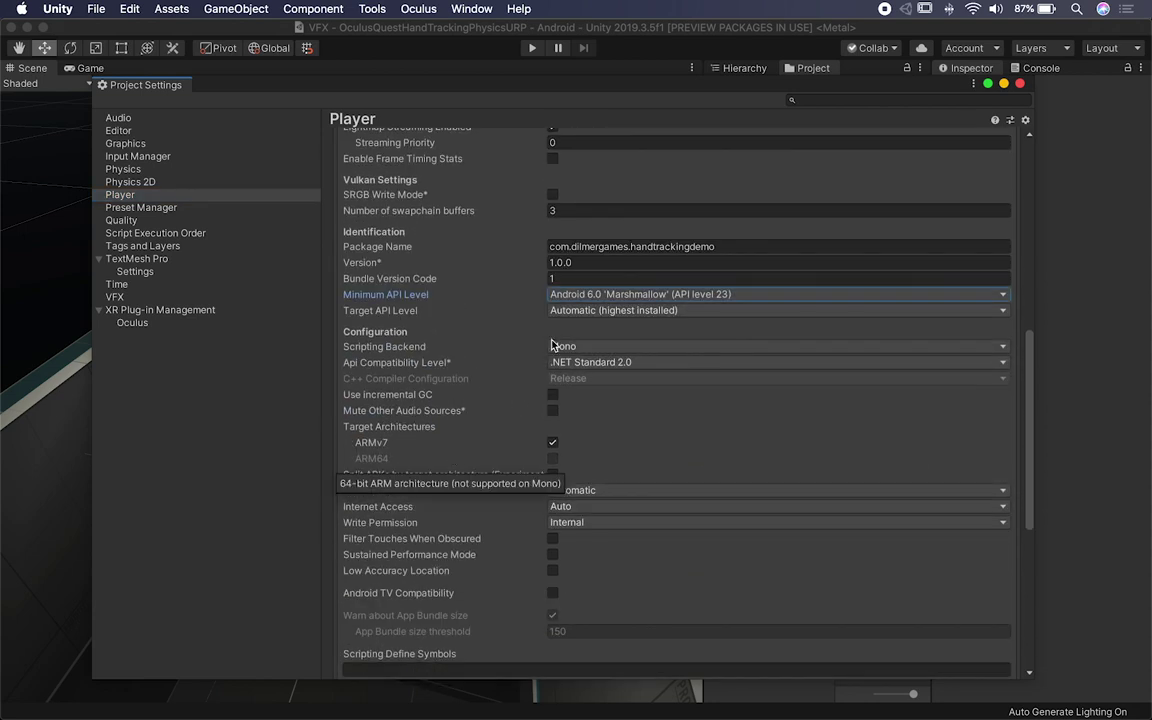
left_click(138, 311)
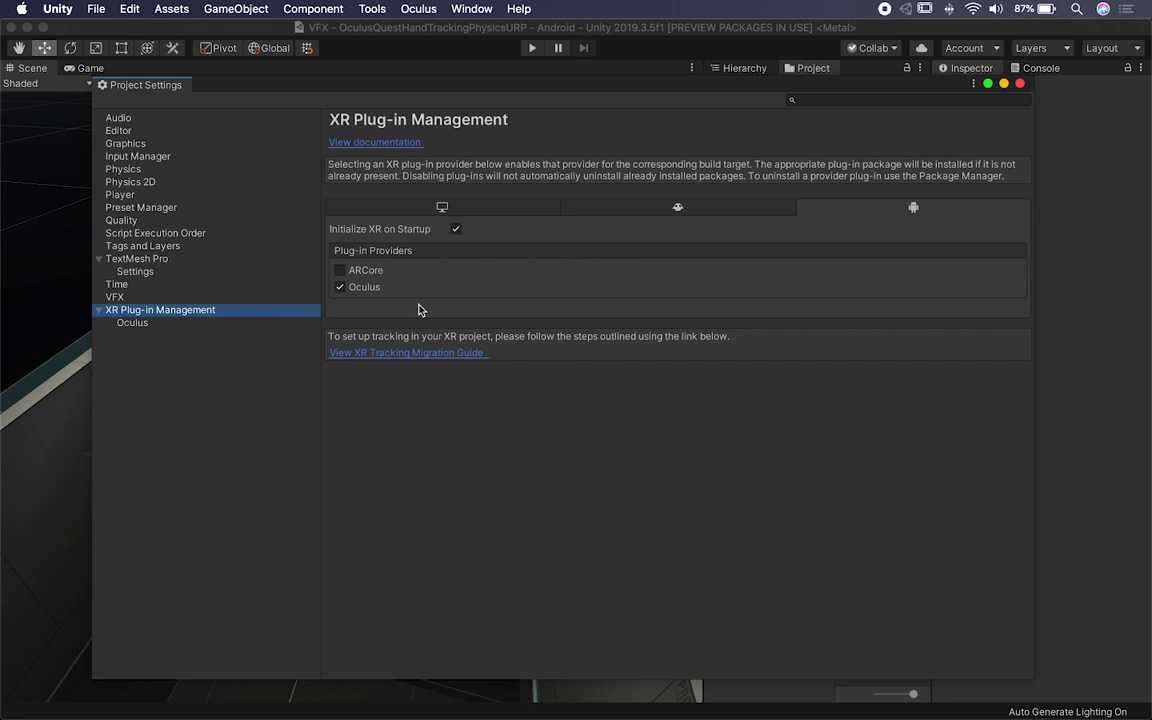
Enable V2 Signing (Quest) in Oculus settings, then view Graphics using UniversalRenderPipelineAsset.
left_click(138, 322)
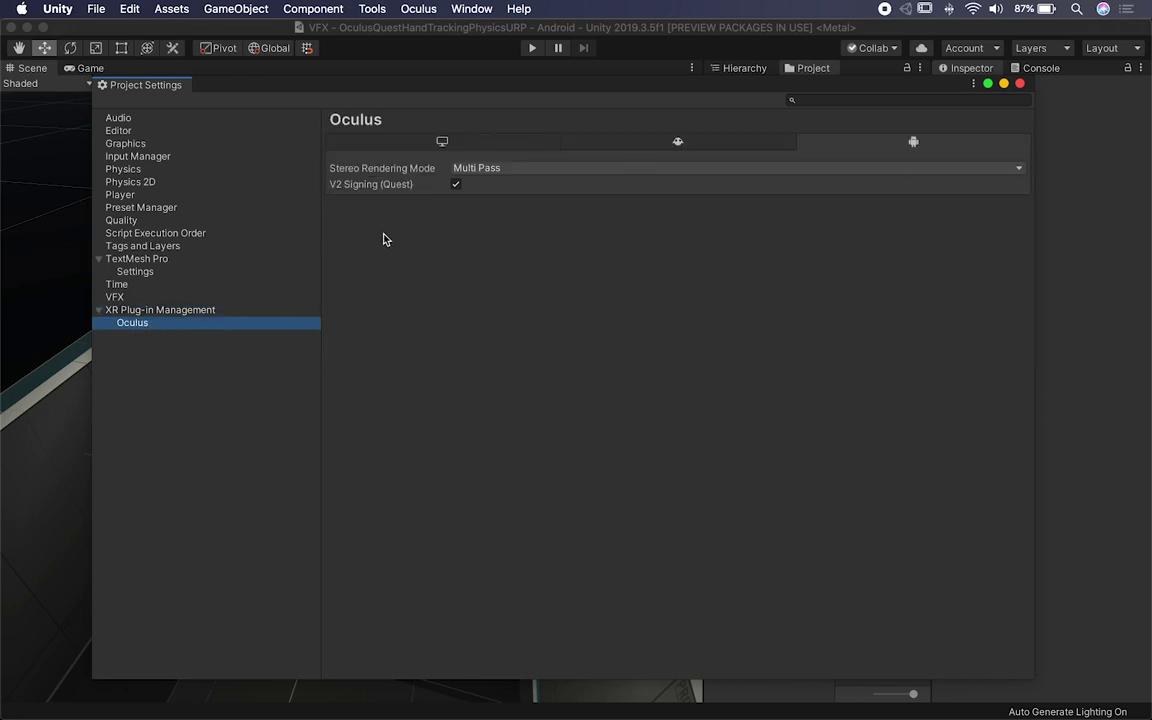
left_click(456, 183)
left_click(125, 143)
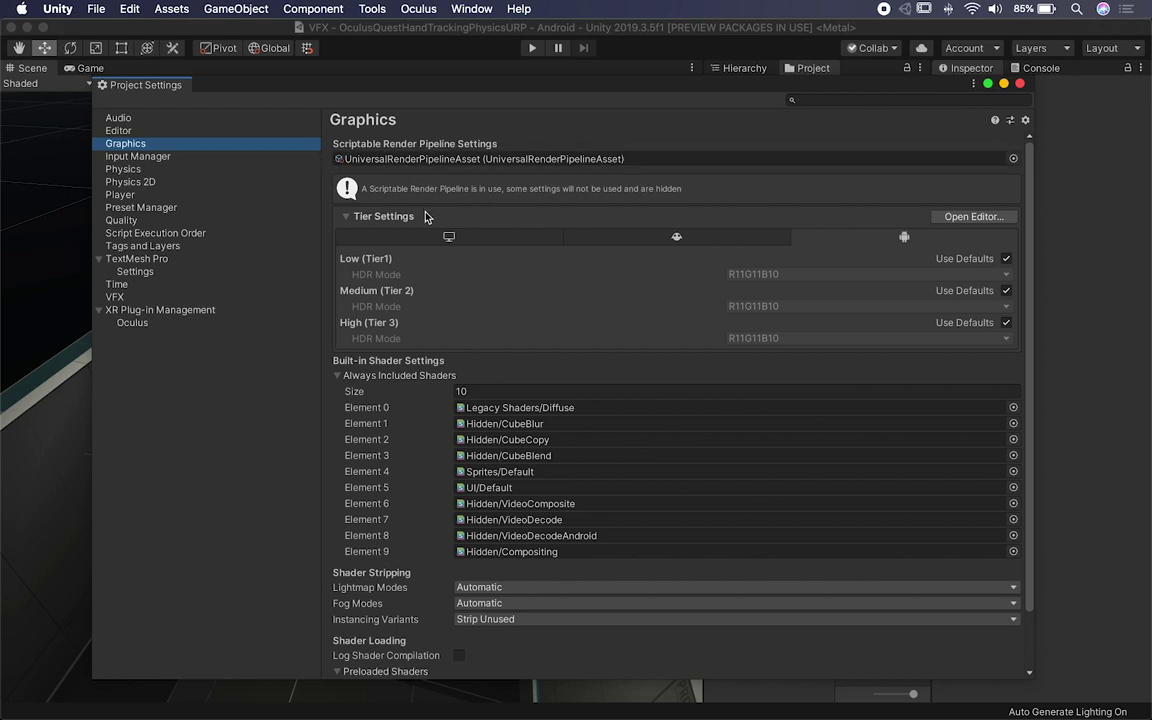
Review the Quality levels, then close the Project Settings window.
left_click(146, 220)
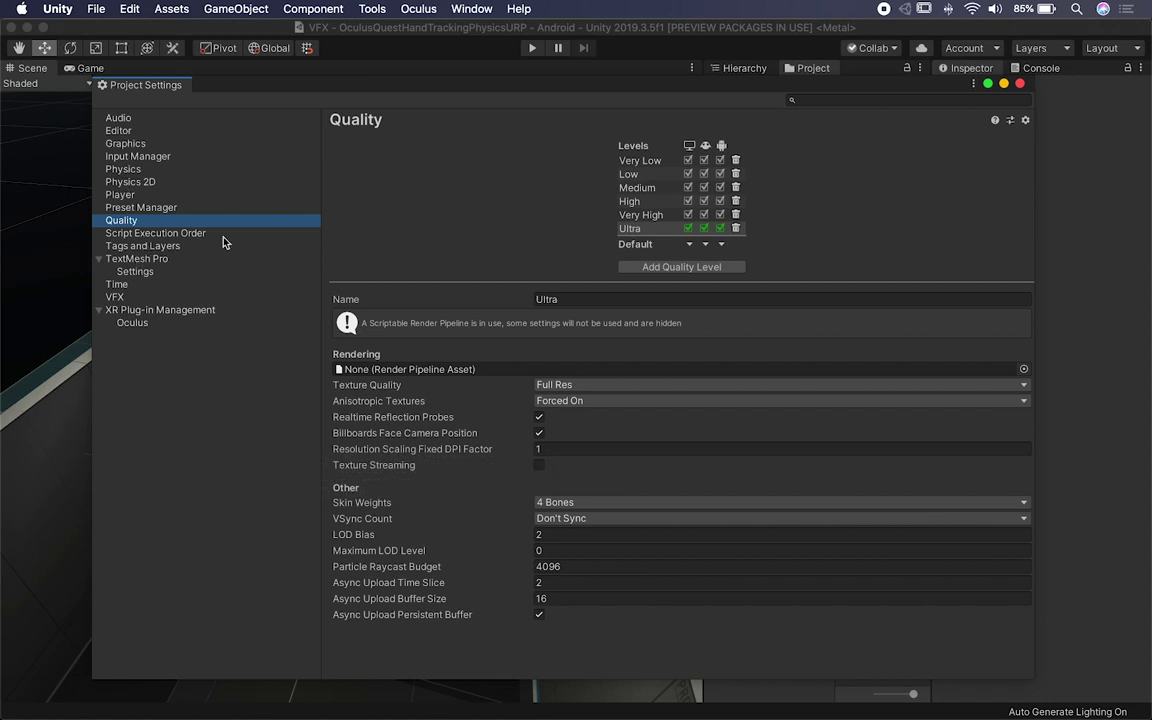
left_click(1020, 85)
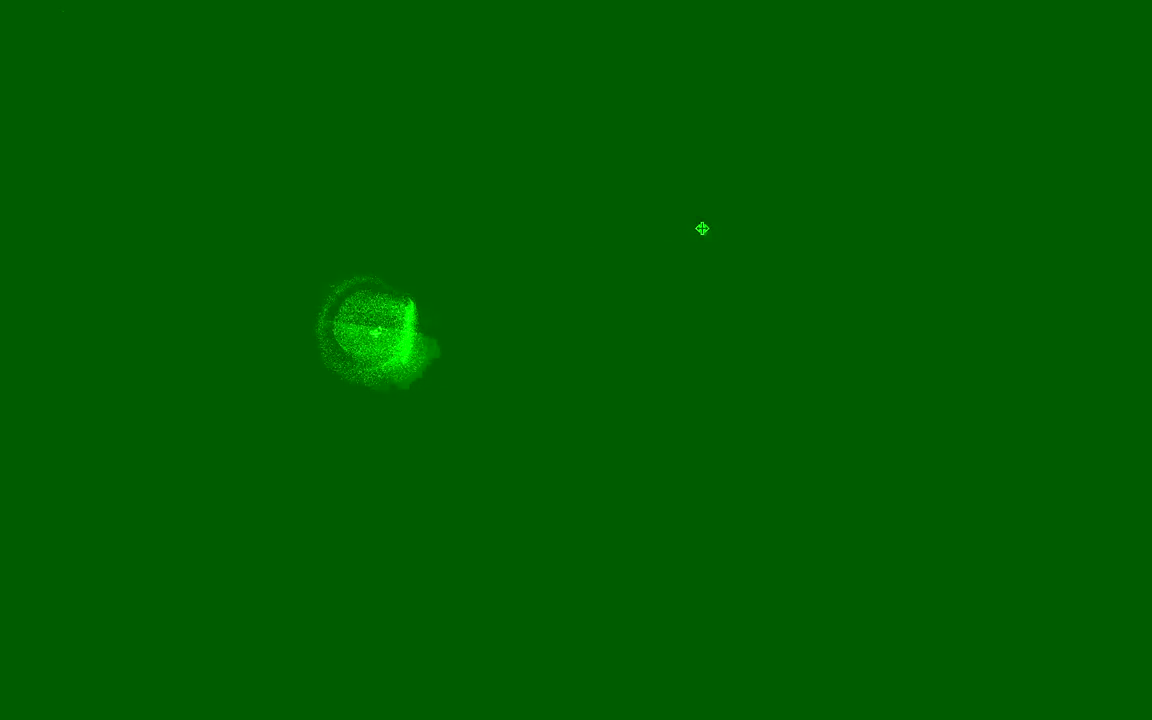
Select VFXManager in the Hierarchy to show its Visual Effect component.
left_click(658, 68)
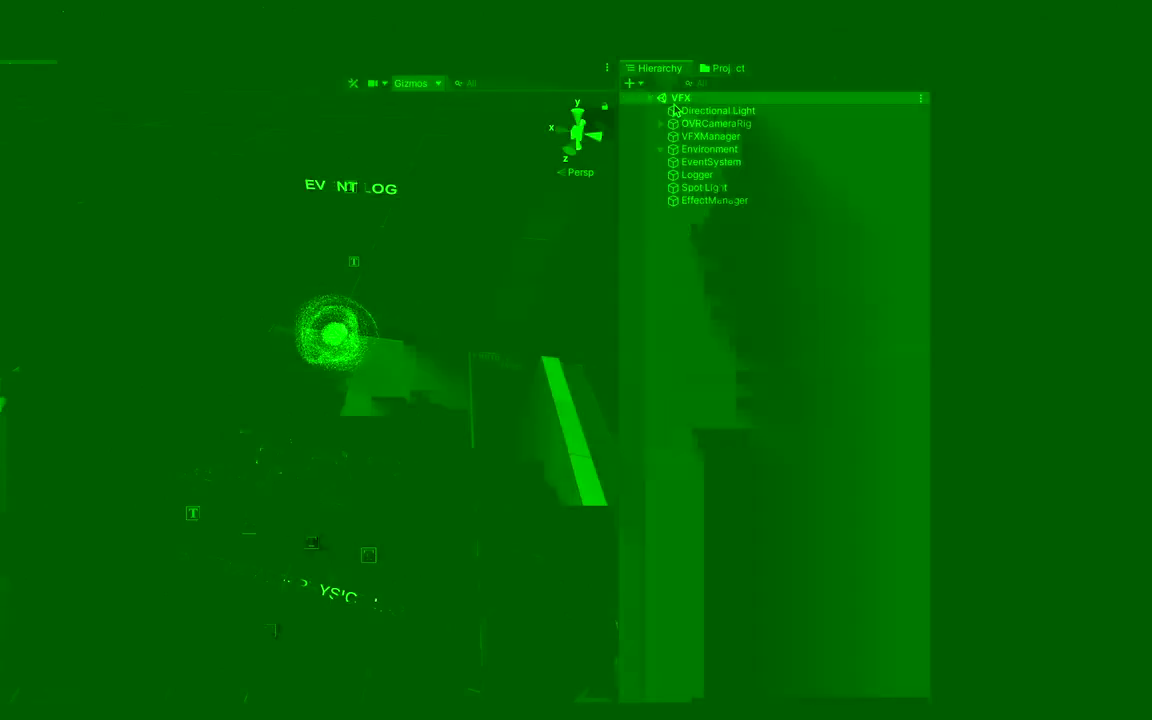
left_click(698, 163)
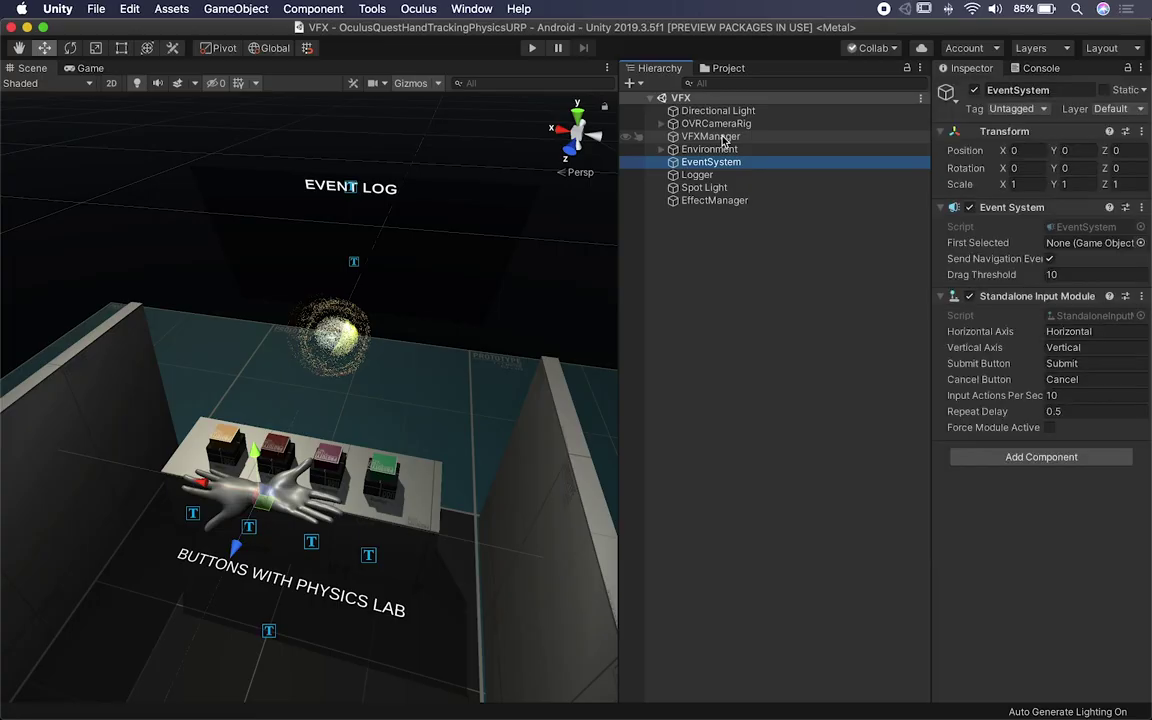
left_click(723, 137)
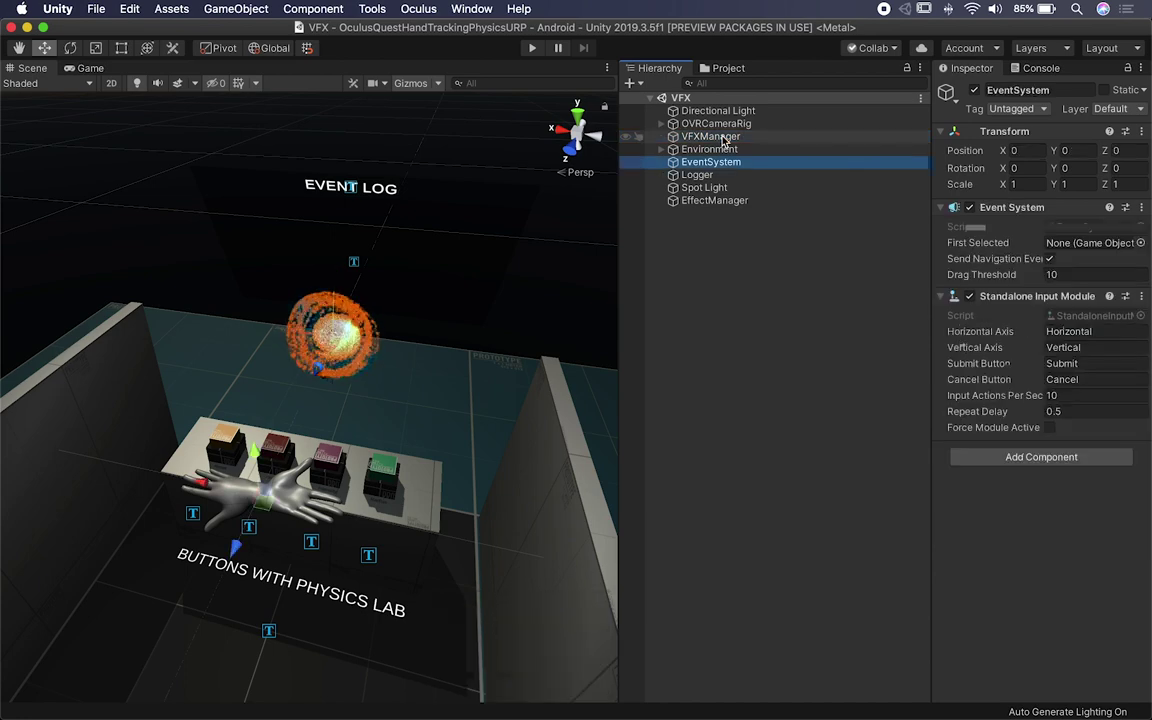
left_click(712, 137)
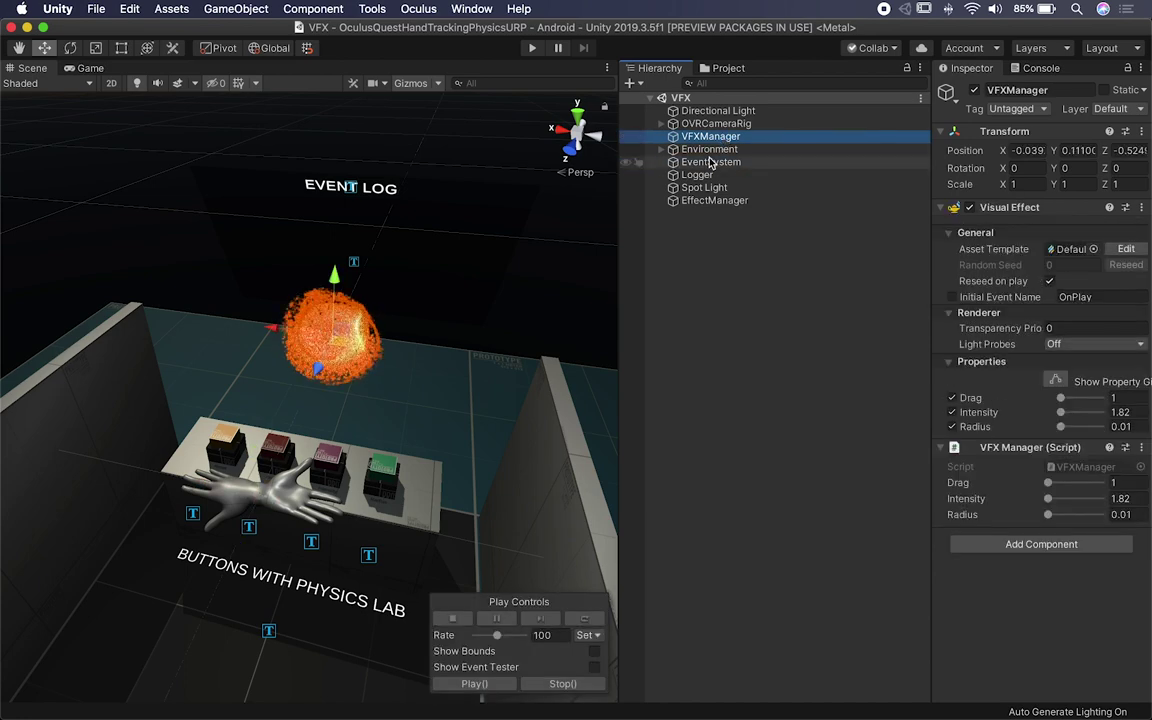
left_click_drag(620, 200, 547, 200)
Open the Default asset template's particle graph and move its window aside.
left_click(1052, 251)
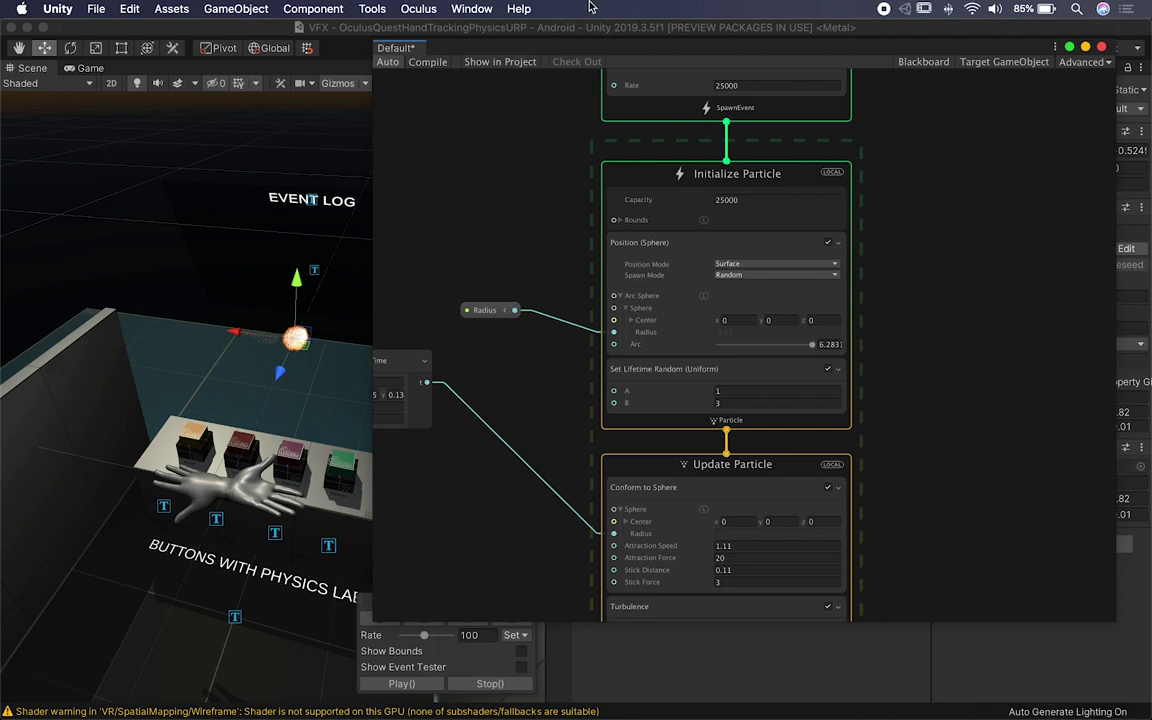
left_click_drag(466, 45, 405, 72)
left_click(471, 8)
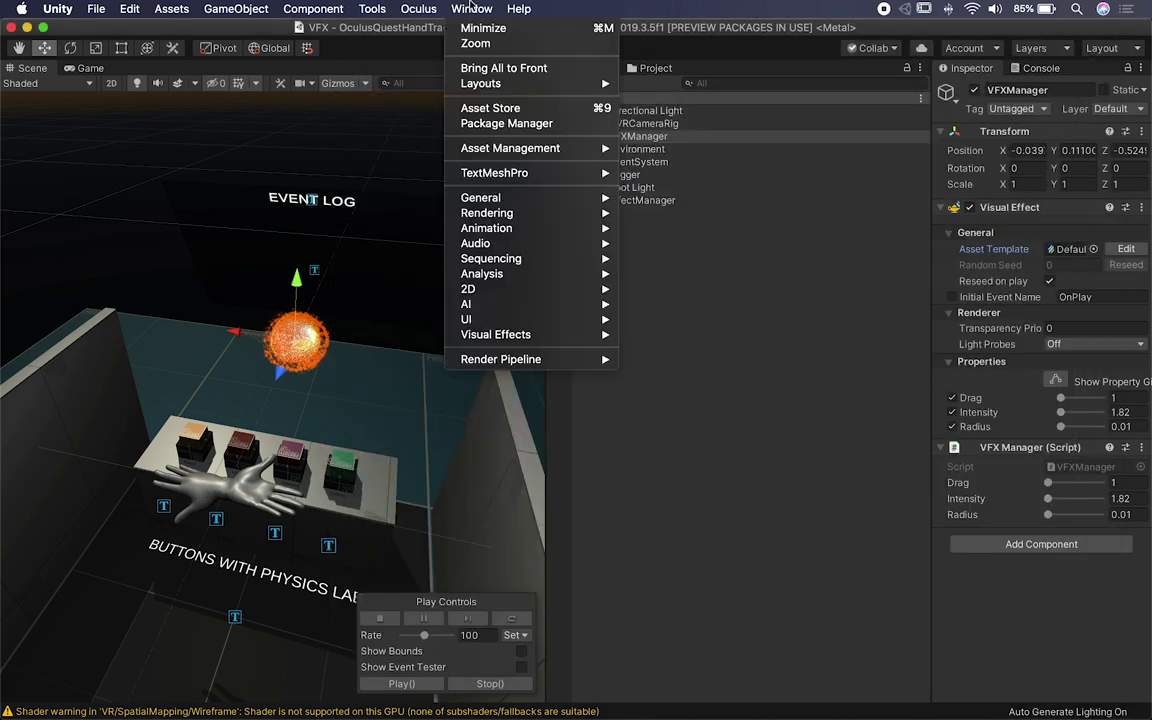
Review the In Project packages in Package Manager, including Oculus XR Plugin 1.3.3, then close it.
left_click(498, 124)
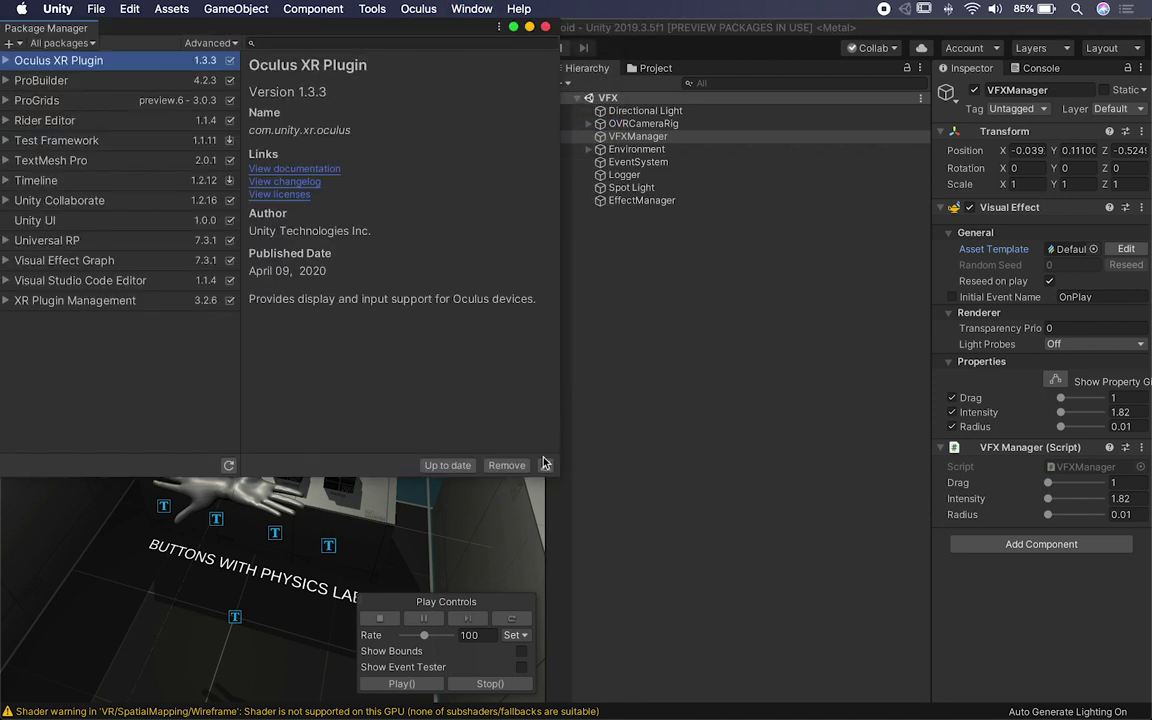
left_click_drag(557, 475, 798, 545)
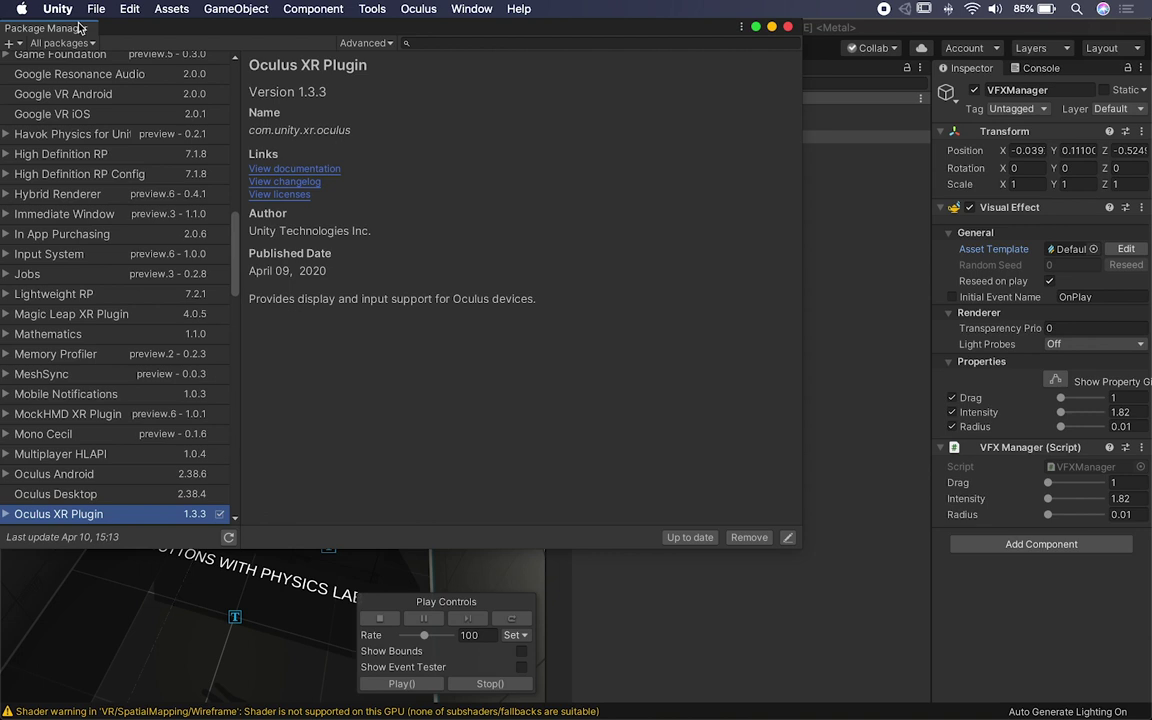
left_click(55, 43)
left_click(62, 72)
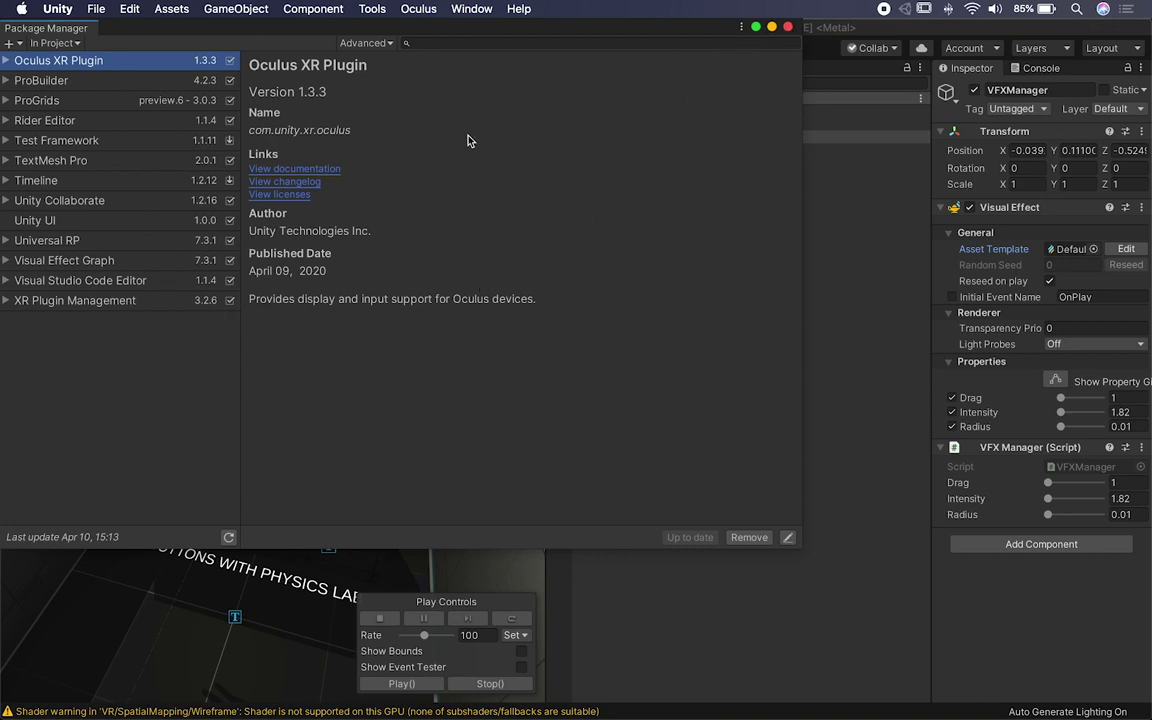
left_click(788, 27)
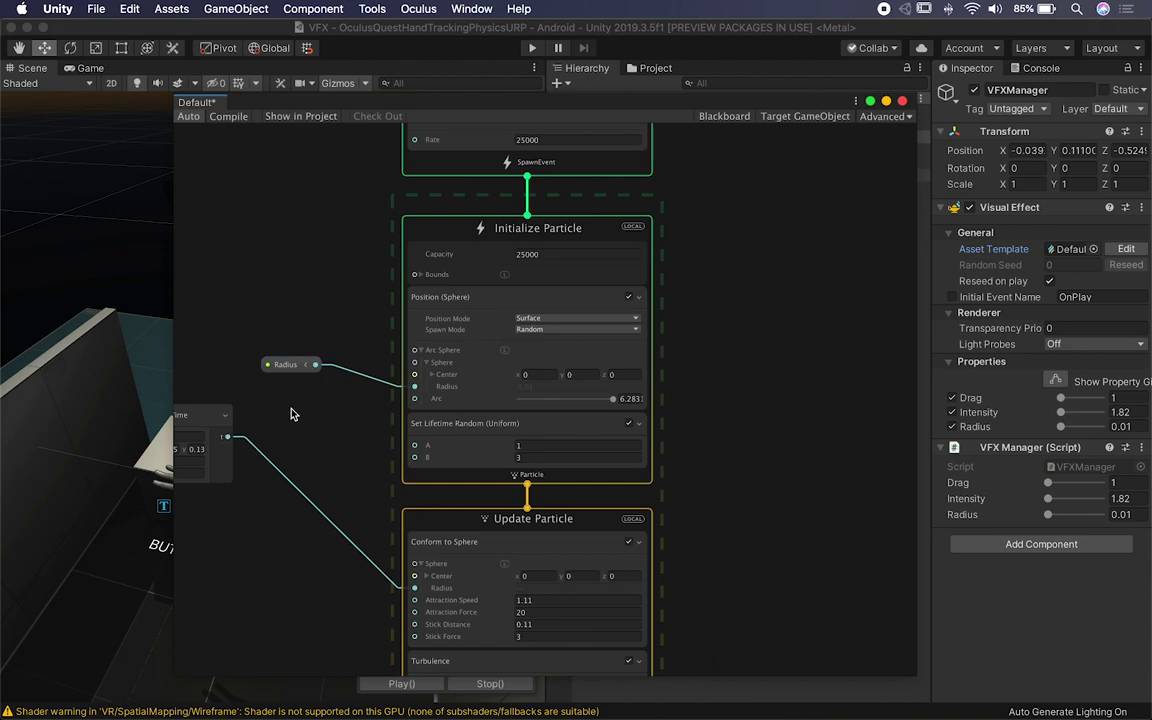
Inspect the graph's Spawn rate and Initialize Particle capacity of 25000.
left_click_drag(436, 544, 500, 505, "alt")
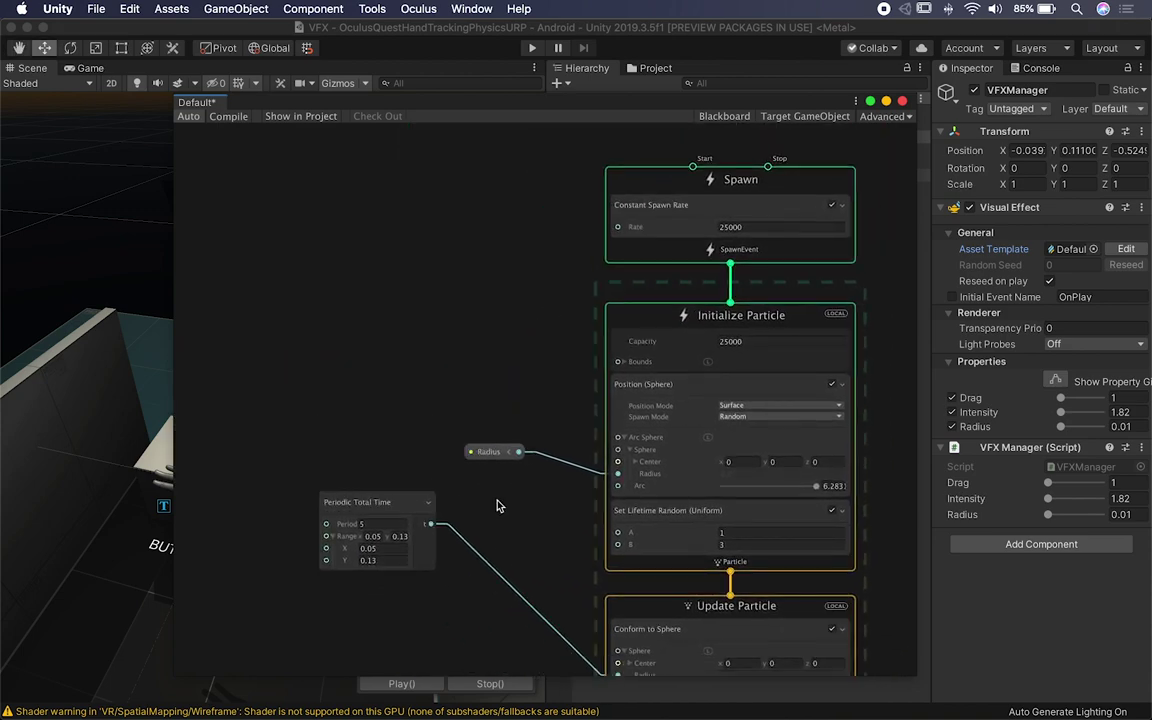
left_click_drag(345, 102, 352, 43)
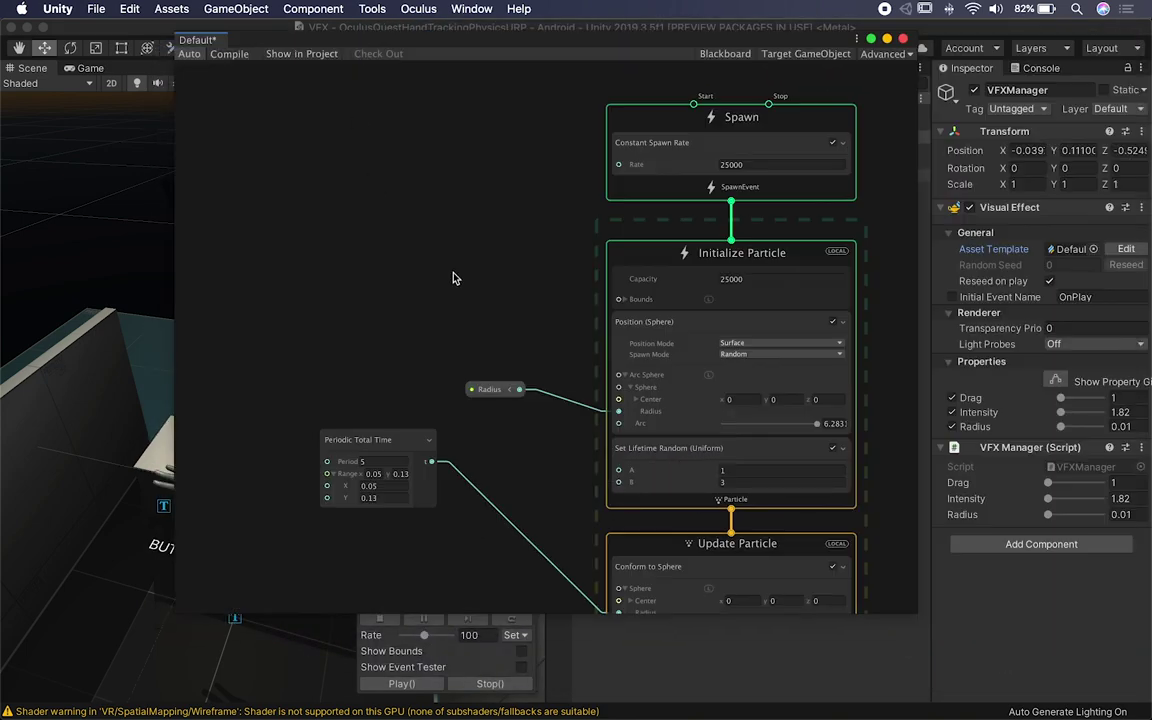
key("alt")
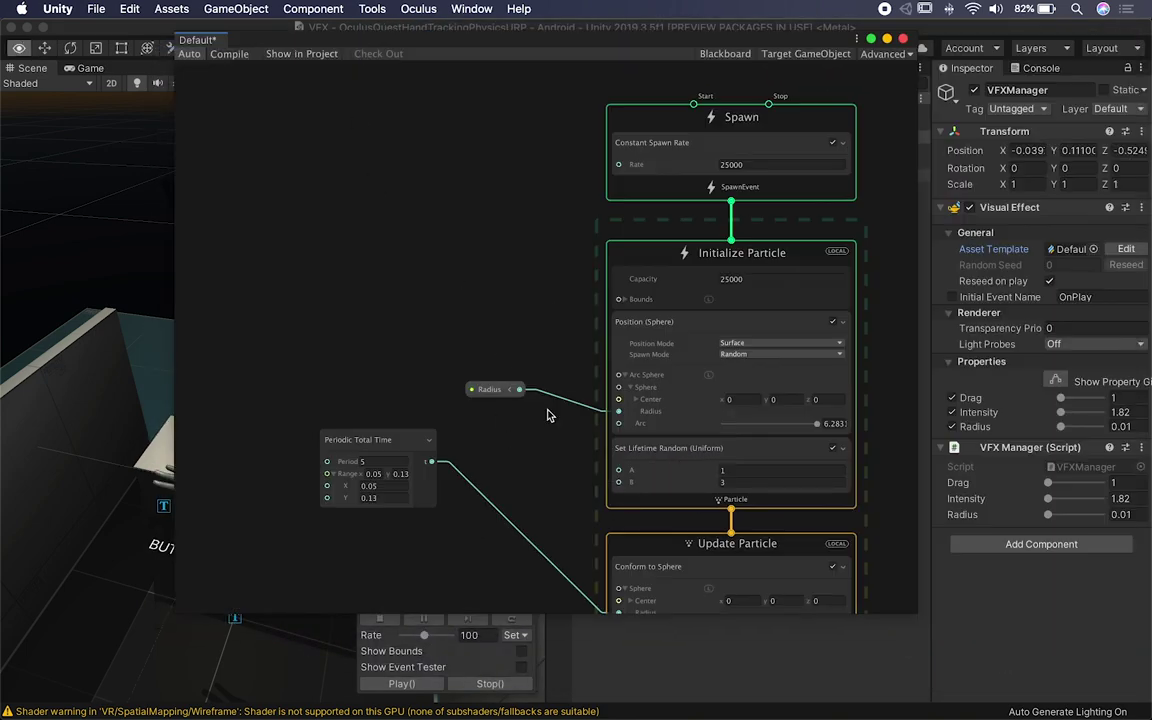
left_click(741, 164)
double_click(741, 164)
left_click(739, 279)
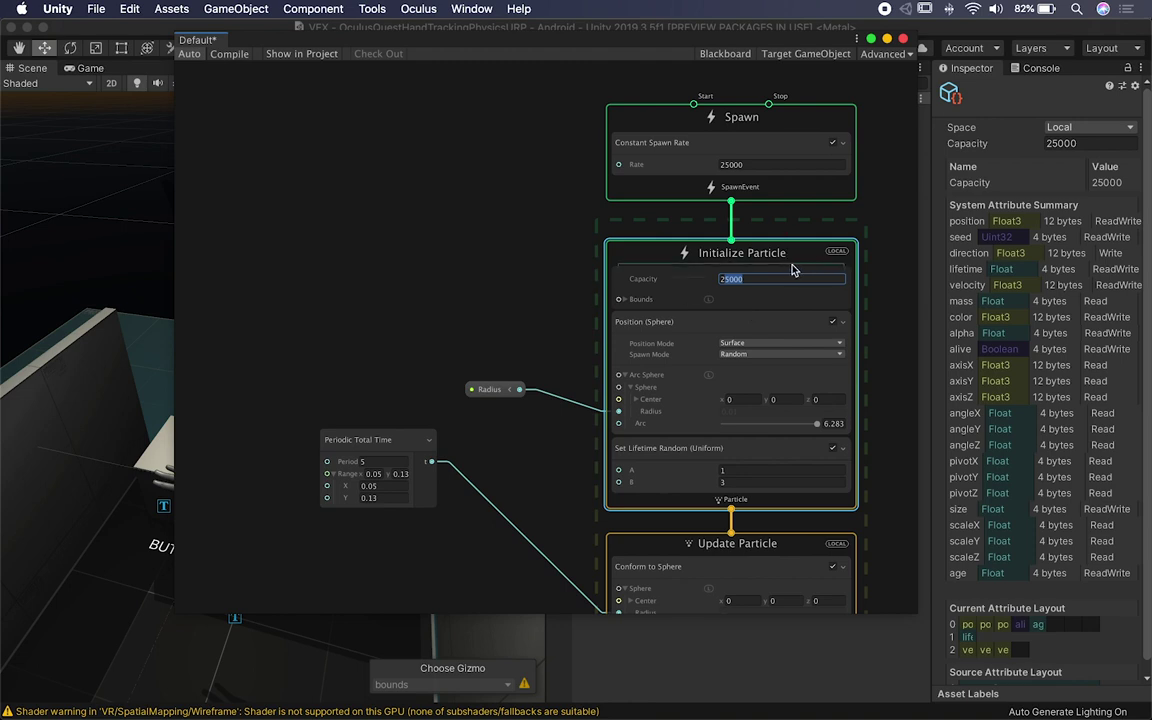
Show the Blackboard with Drag, Intensity and Radius, and dock the graph beside the Scene view.
middle_click_drag(414, 334, 434, 272)
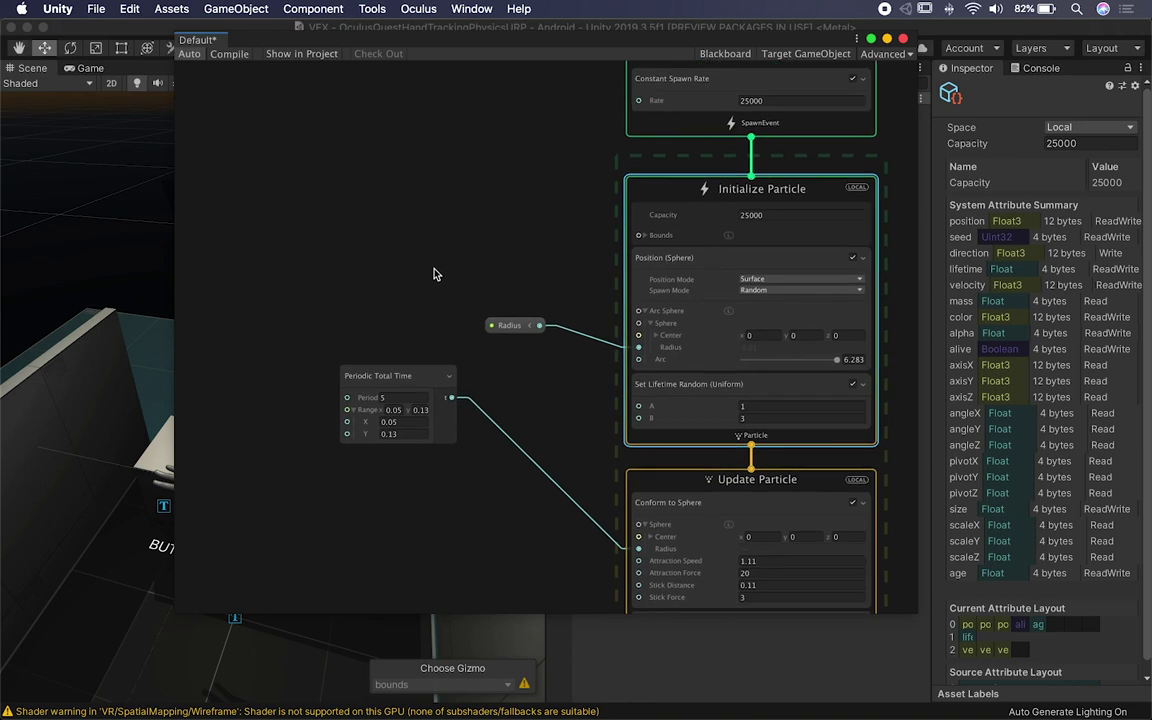
scroll(424, 275, "down", 2)
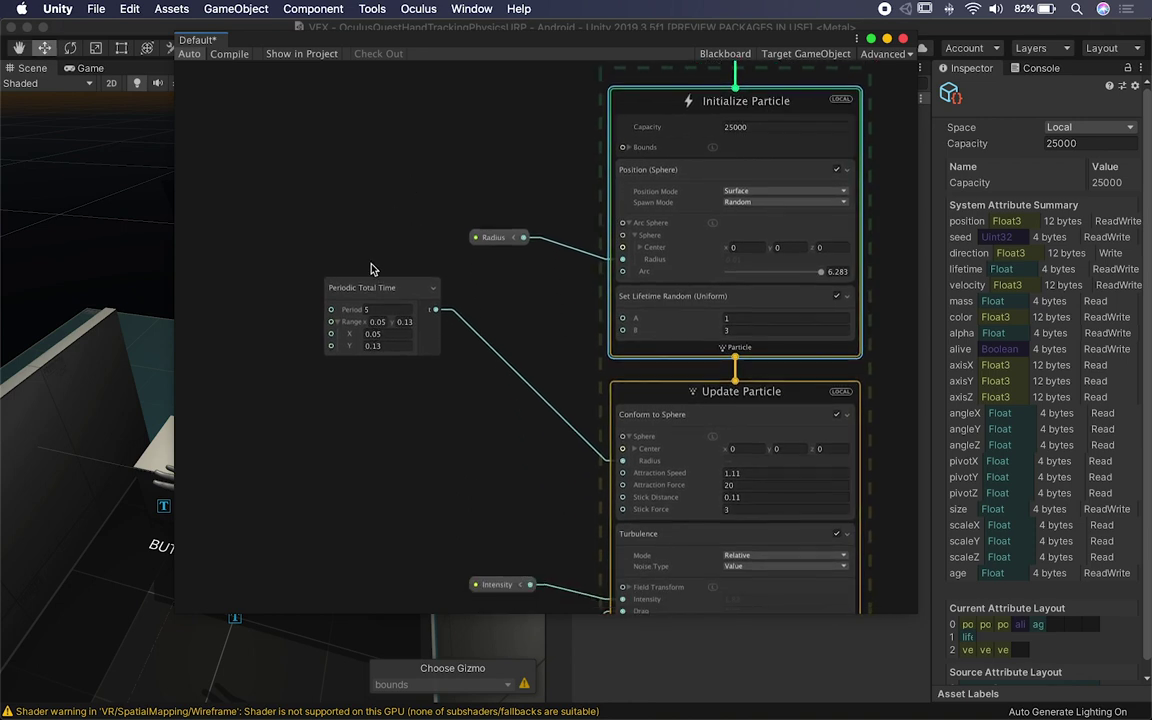
scroll(375, 206, "up", 2)
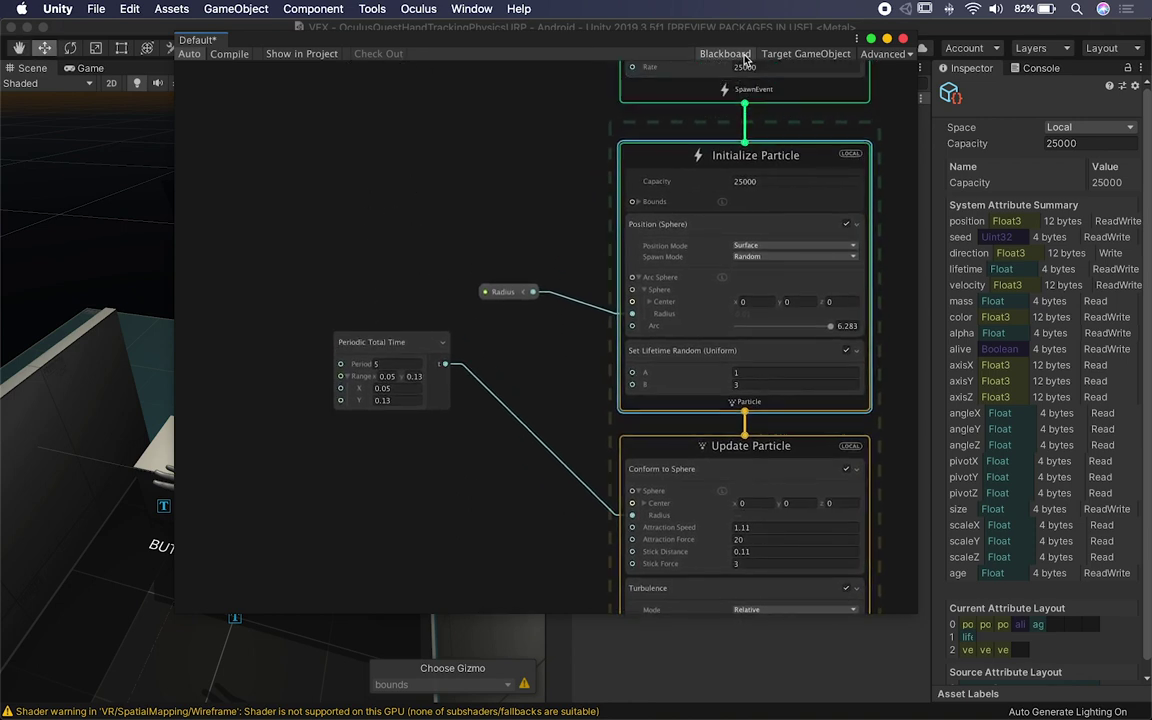
left_click(725, 53)
middle_click_drag(404, 231, 519, 182)
left_click_drag(370, 53, 760, 150)
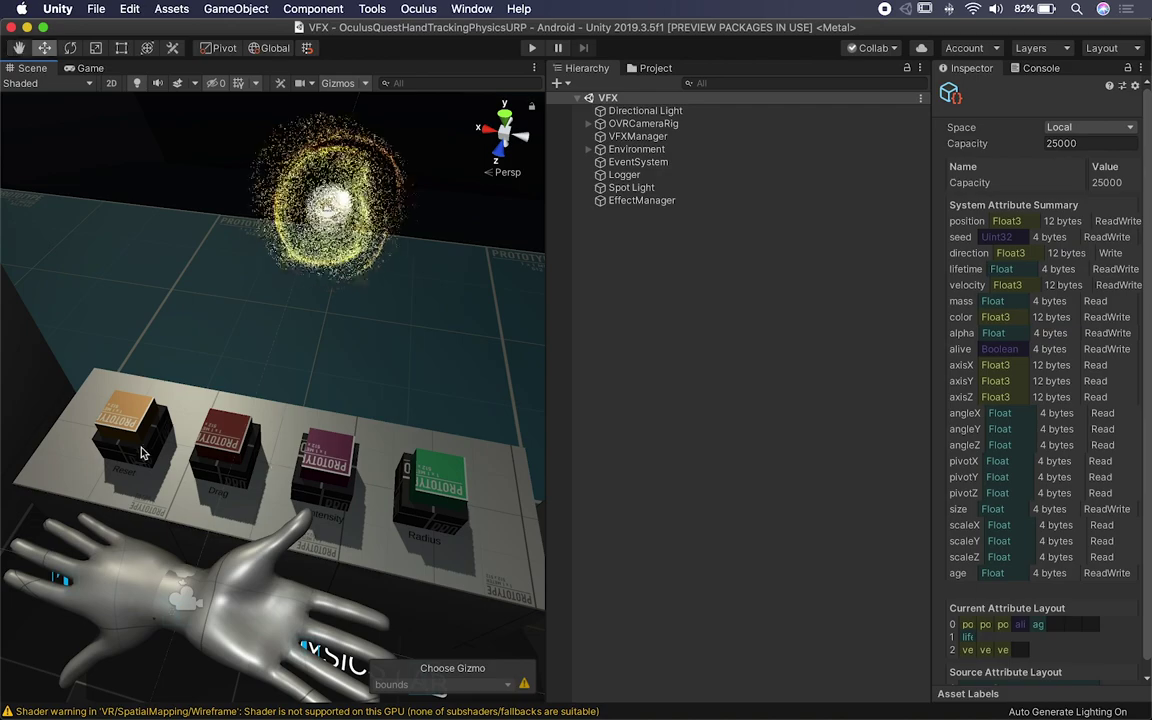
Expand Drag (1, range 1–10) and Intensity (1.82, range 1.82–7.95) in the Blackboard.
middle_click_drag(141, 453, 260, 470)
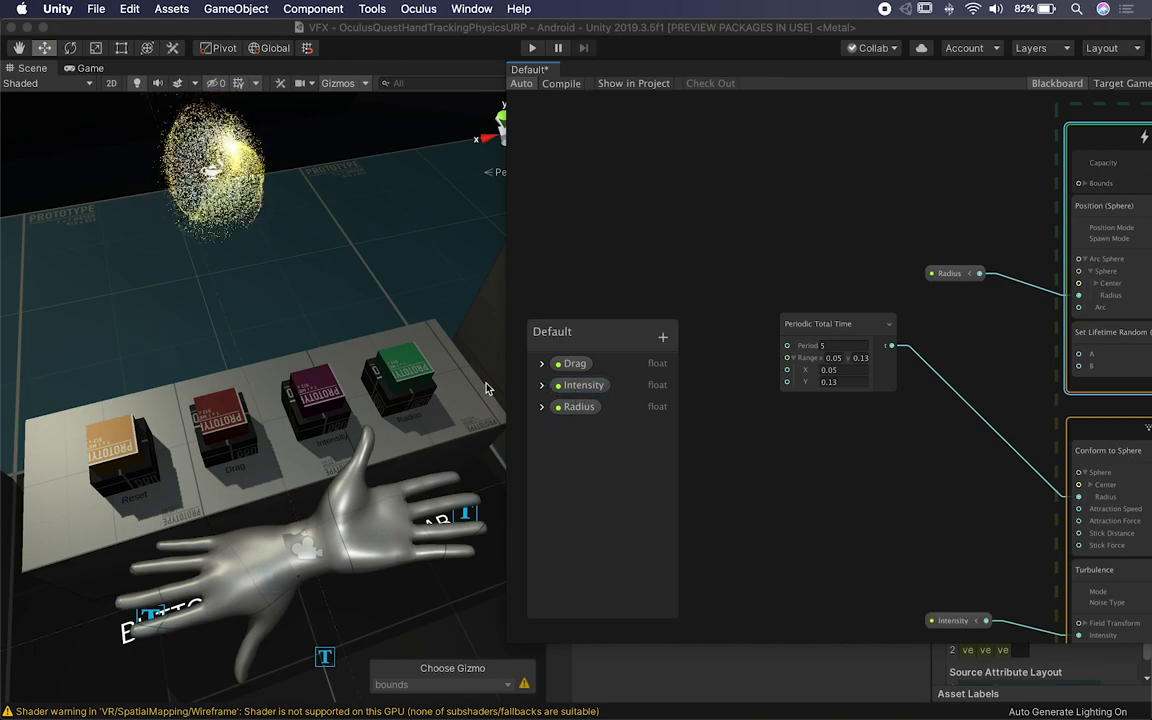
left_click(540, 365)
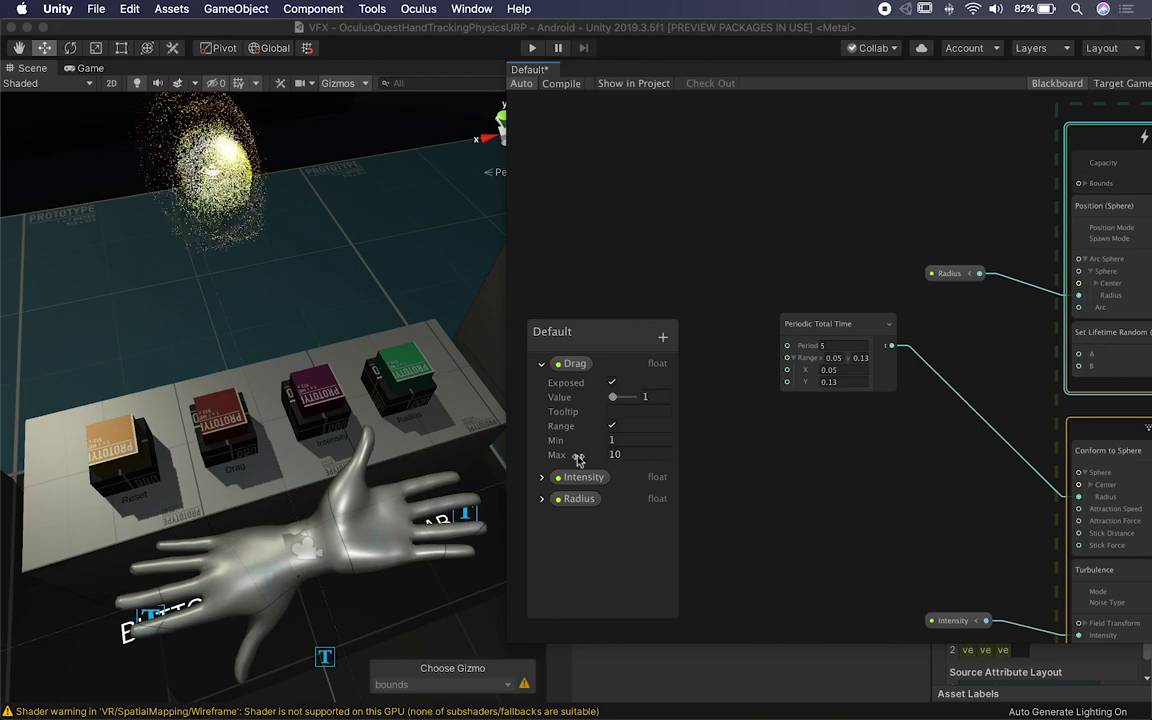
left_click(541, 477)
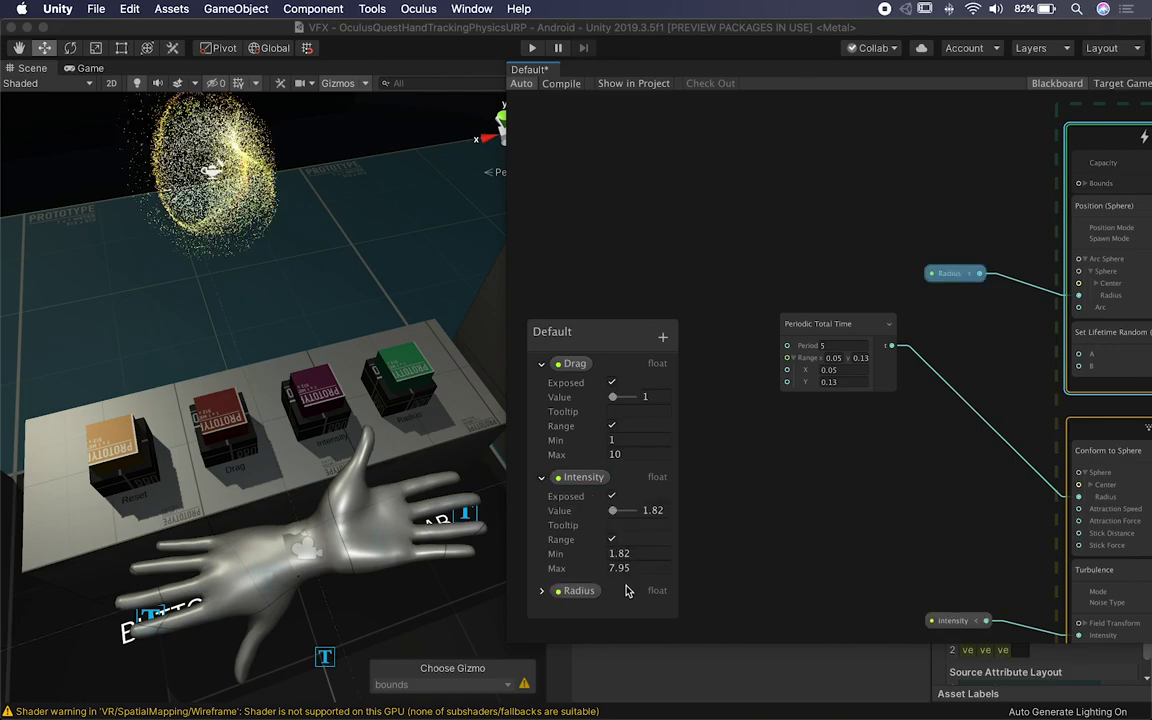